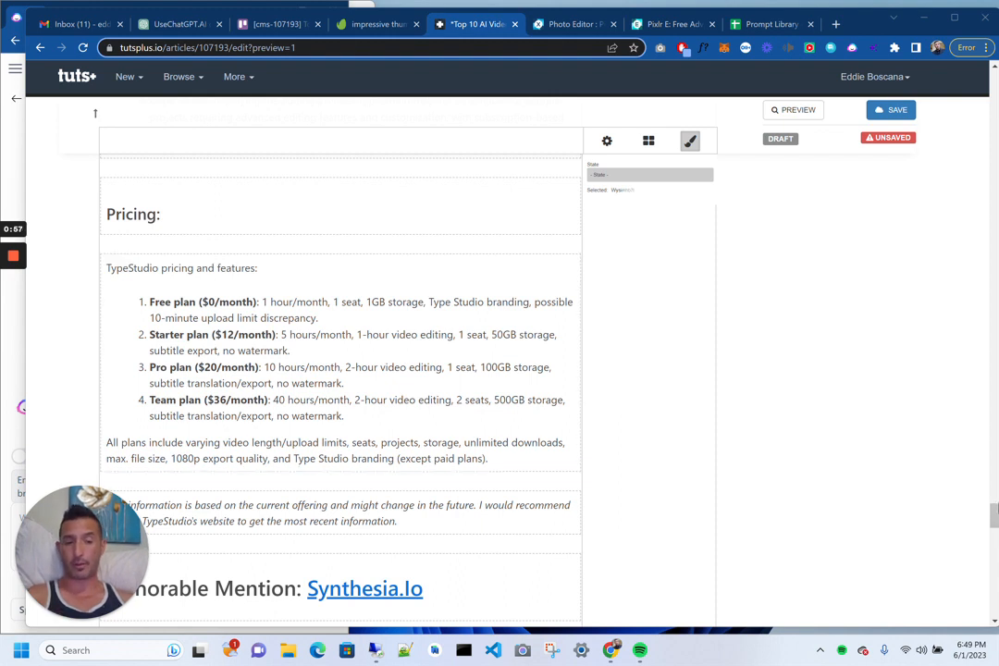
- Review the TypeStudio and Synthesia pricing sections near the end of the article
{"action": "scroll", "coordinate": [95, 112], "scroll_direction": "down", "scroll_amount": 6}
{"action": "scroll", "coordinate": [686, 525], "scroll_direction": "down", "scroll_amount": 5}
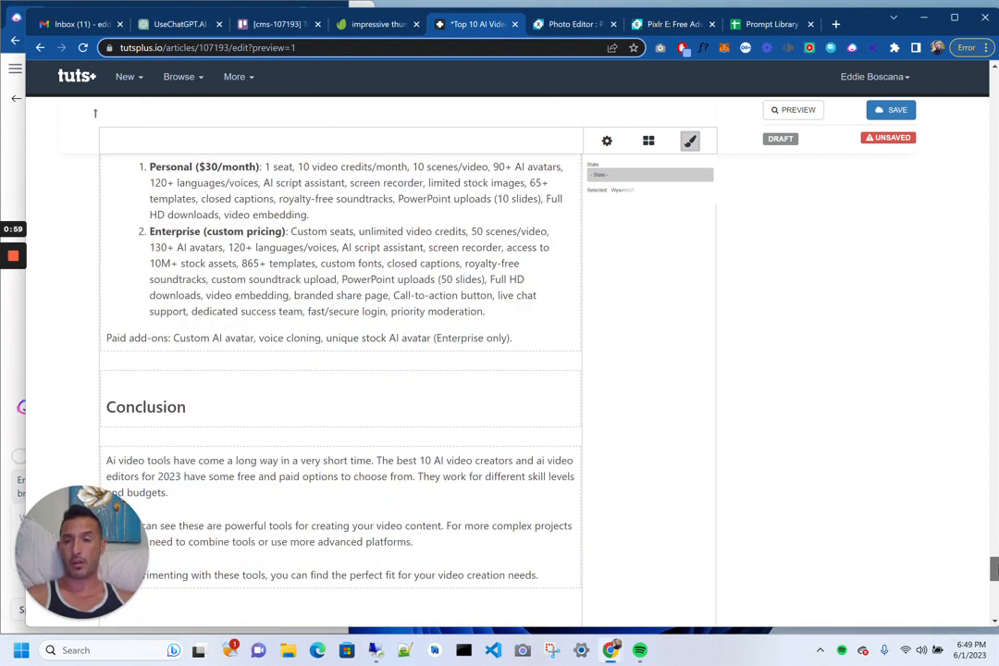
{"action": "scroll", "coordinate": [685, 525], "scroll_direction": "up", "scroll_amount": 1}
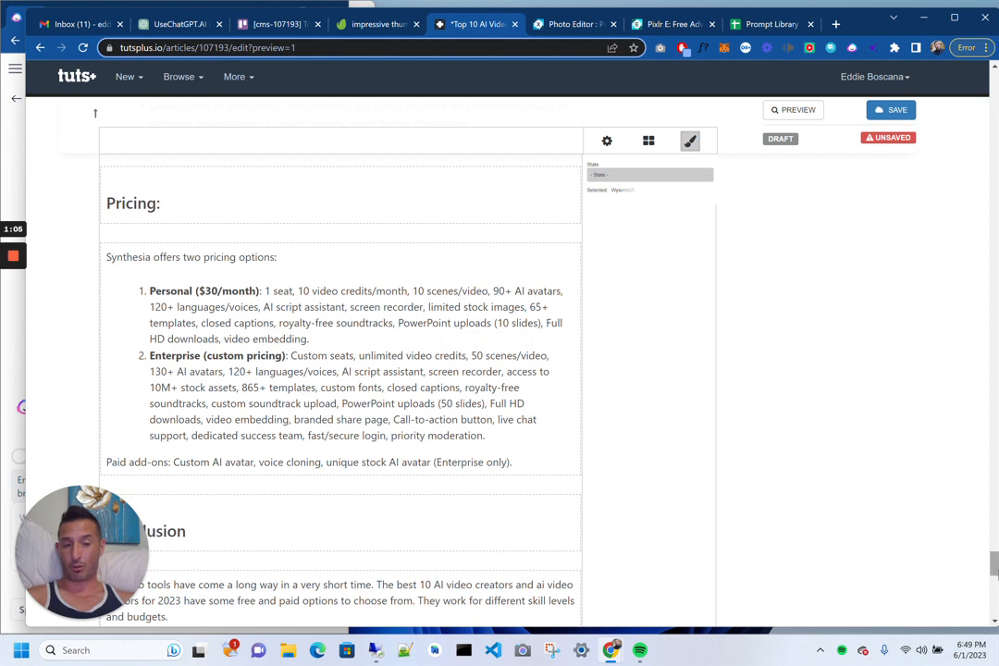
{"action": "scroll", "coordinate": [584, 554], "scroll_direction": "up", "scroll_amount": 10}
{"action": "scroll", "coordinate": [341, 388], "scroll_direction": "down", "scroll_amount": 2}
{"action": "scroll", "coordinate": [341, 388], "scroll_direction": "up", "scroll_amount": 2}
{"action": "scroll", "coordinate": [341, 388], "scroll_direction": "down", "scroll_amount": 1}
{"action": "scroll", "coordinate": [584, 467], "scroll_direction": "down", "scroll_amount": 8}
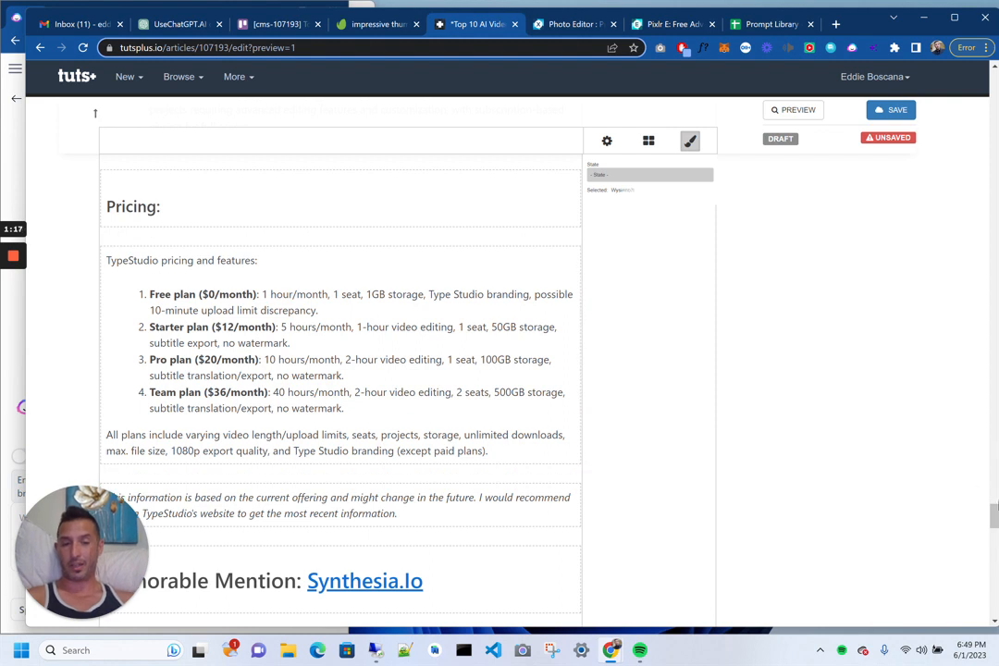
{"action": "scroll", "coordinate": [837, 435], "scroll_direction": "down", "scroll_amount": 8}
{"action": "left_click_drag", "start_coordinate": [994, 554], "coordinate": [994, 518]}
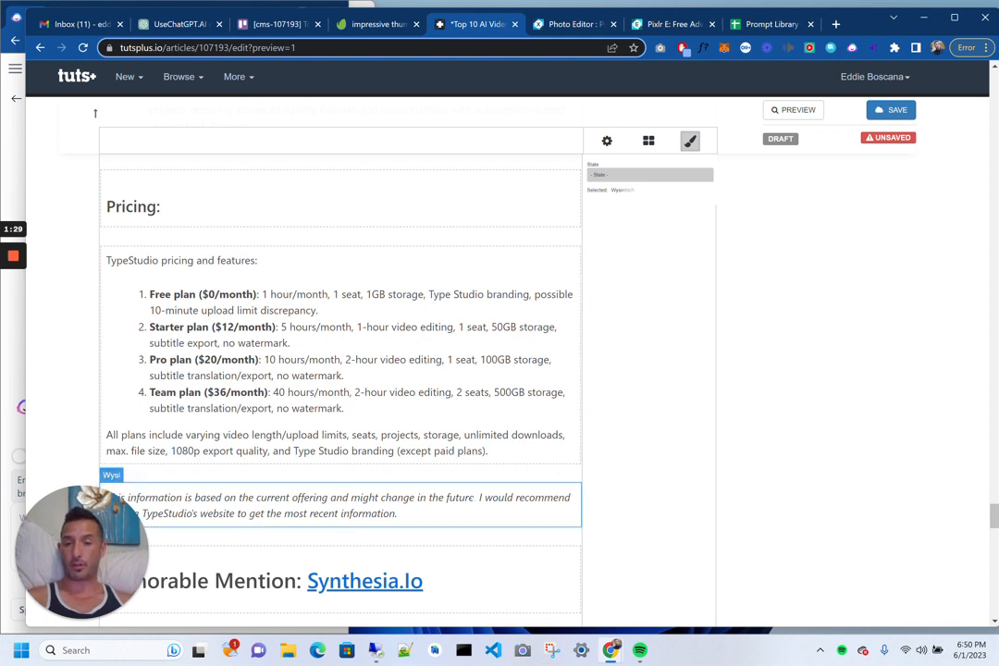
{"action": "scroll", "coordinate": [474, 507], "scroll_direction": "down", "scroll_amount": 3}
{"action": "scroll", "coordinate": [475, 508], "scroll_direction": "up", "scroll_amount": 2}
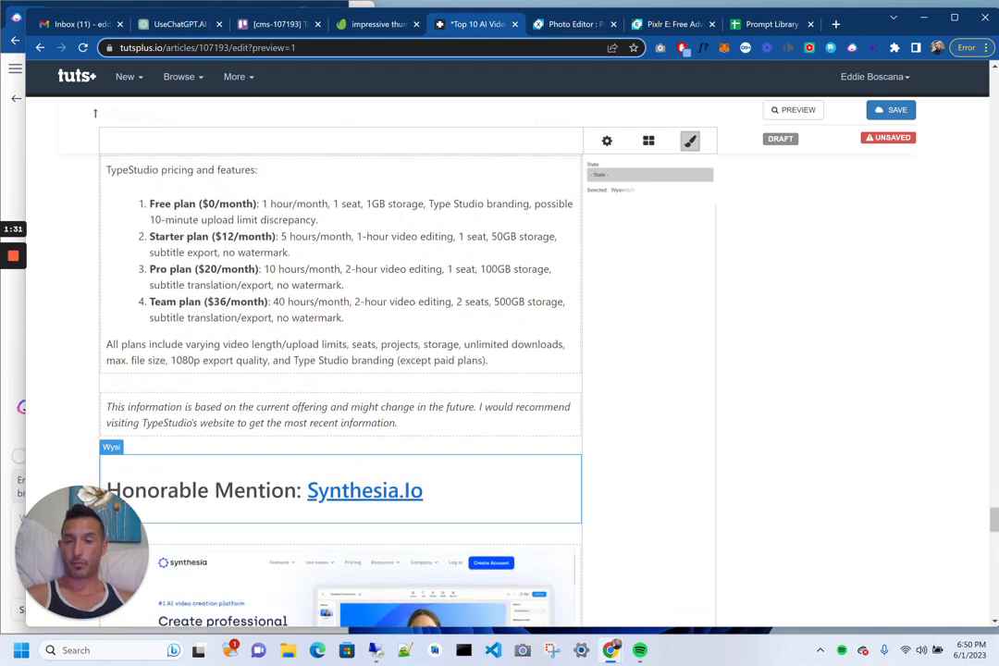
- Copy the whole Synthesia pricing text, from the intro line through the paid add-ons, and switch to the Jasper chat window
{"action": "scroll", "coordinate": [341, 389], "scroll_direction": "down", "scroll_amount": 8}
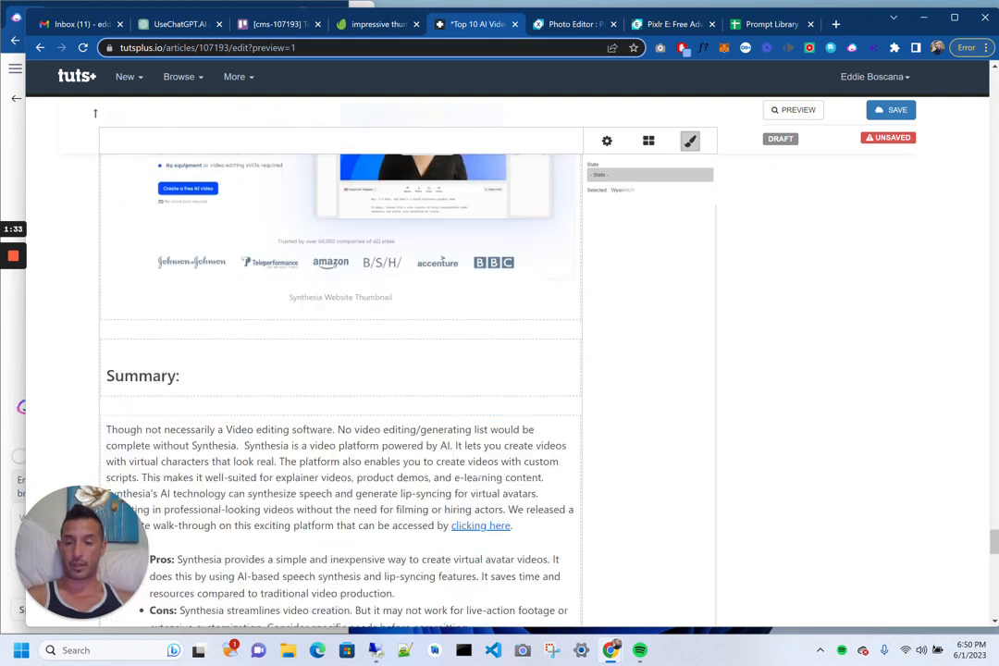
{"action": "scroll", "coordinate": [477, 475], "scroll_direction": "down", "scroll_amount": 4}
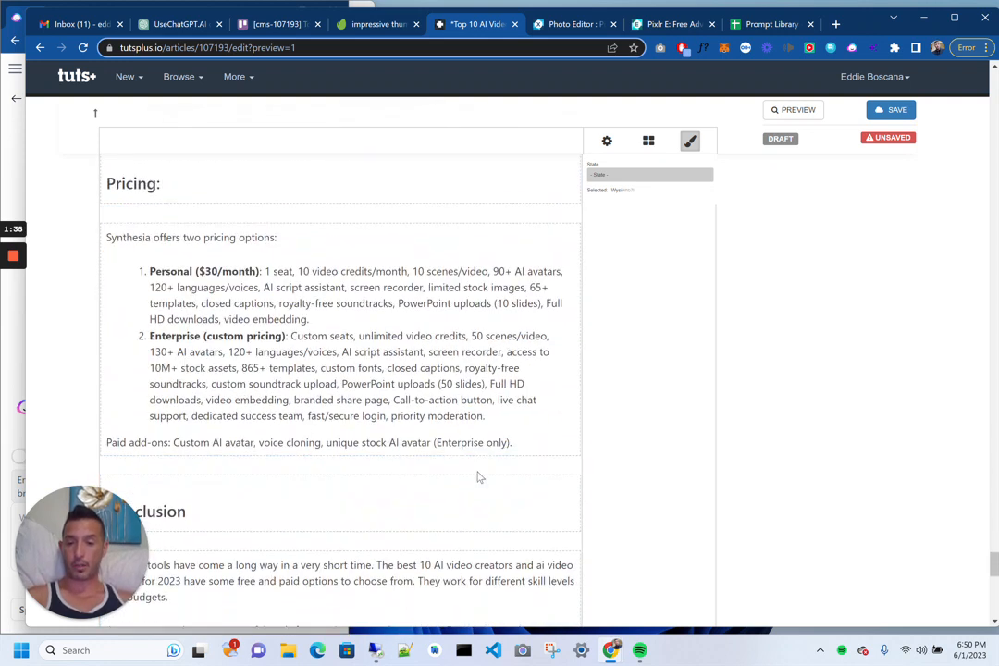
{"action": "left_click_drag", "start_coordinate": [582, 455], "coordinate": [106, 238]}
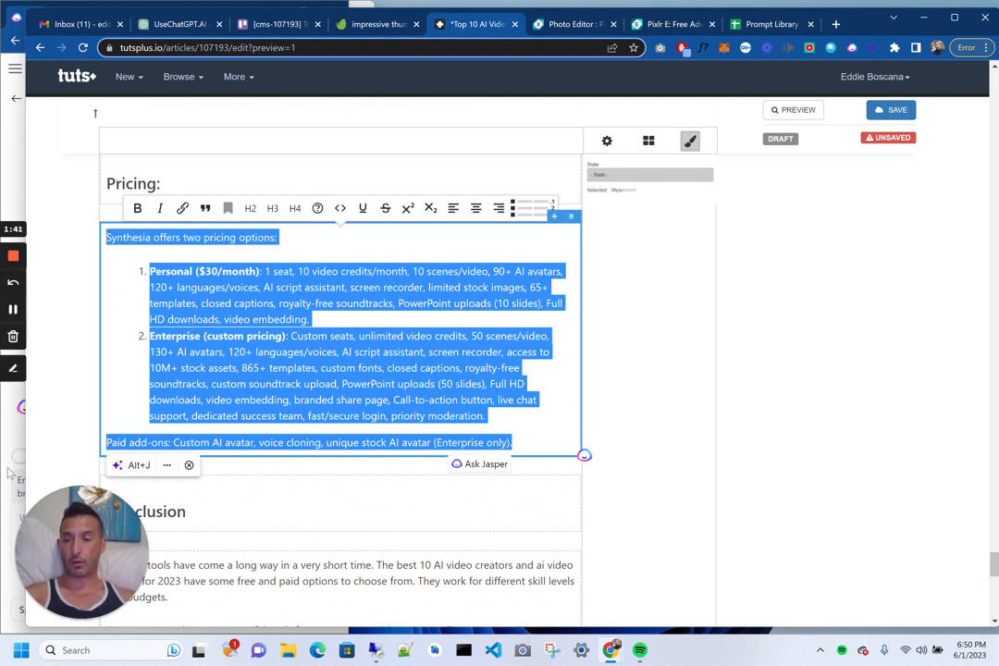
{"action": "key", "text": "alt+Tab"}
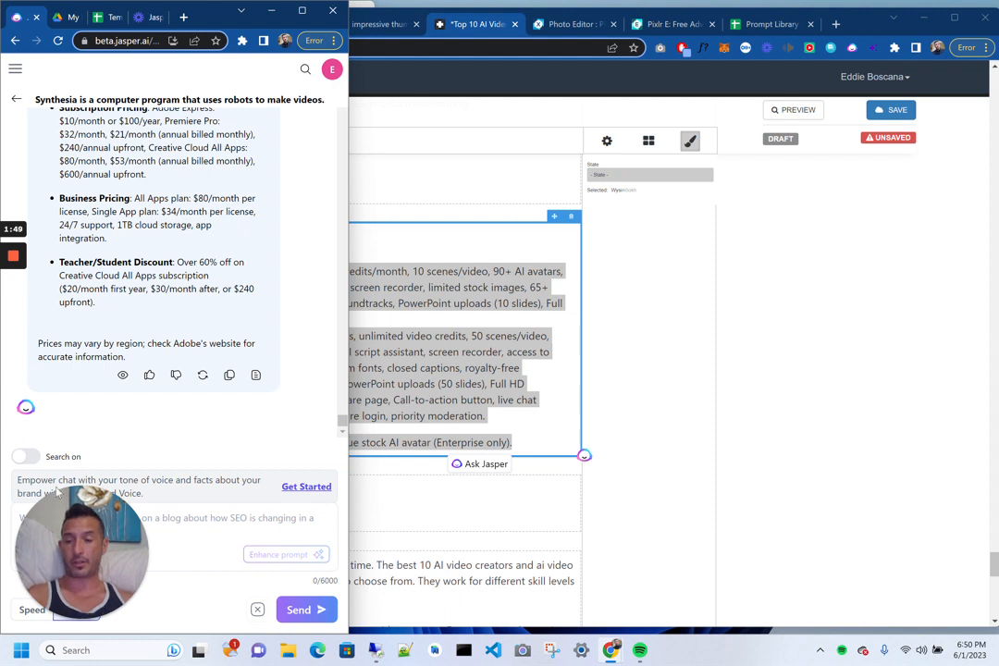
- Start a Jasper chat prompt with the line "I want you to simplify this:", correcting the misspelled word
{"action": "left_click_drag", "start_coordinate": [103, 546], "coordinate": [563, 432]}
{"action": "left_click", "coordinate": [129, 531]}
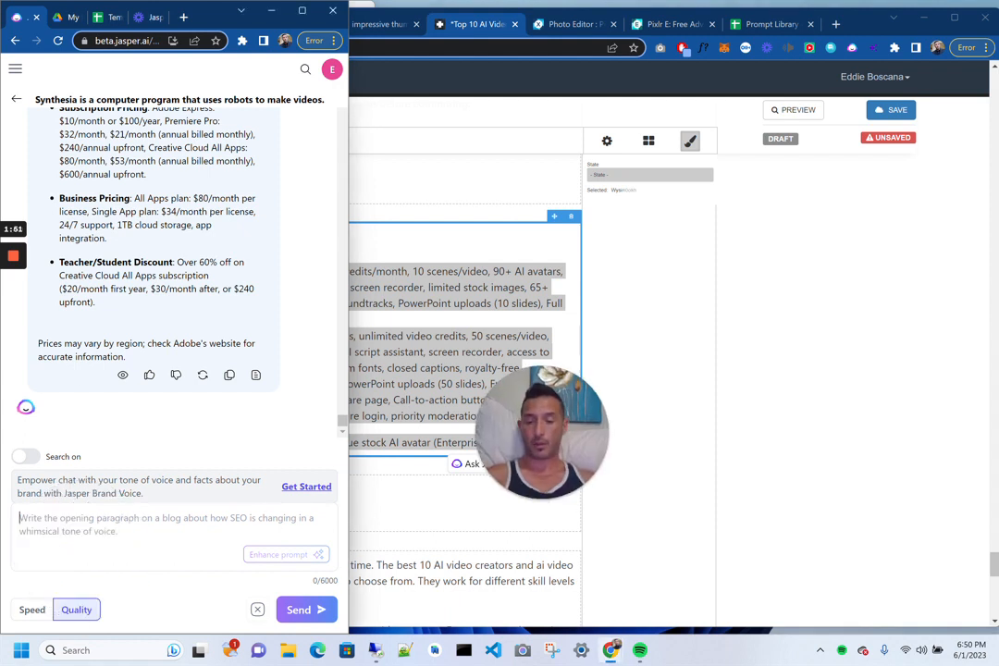
{"action": "type", "text": "I want"}
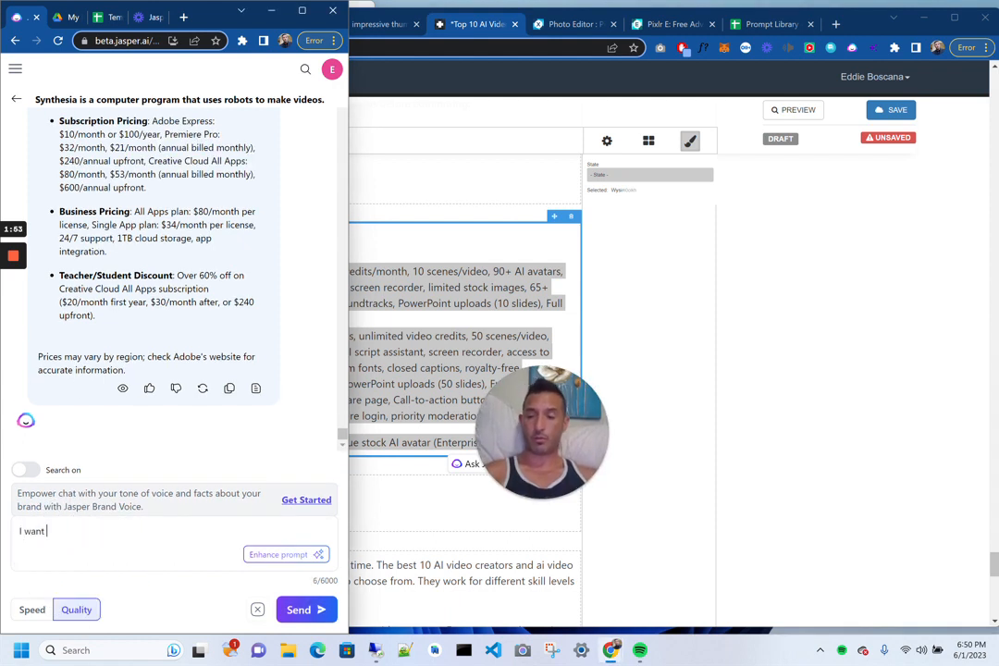
{"action": "type", "text": " you to simpliy"}
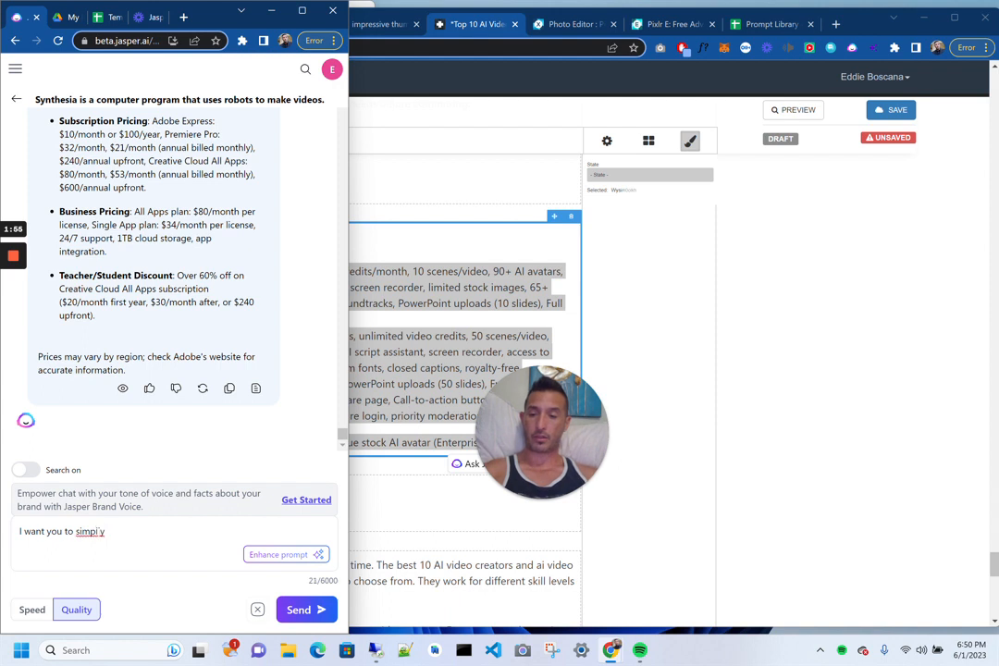
{"action": "type", "text": " this:"}
{"action": "key", "text": "shift+Return"}
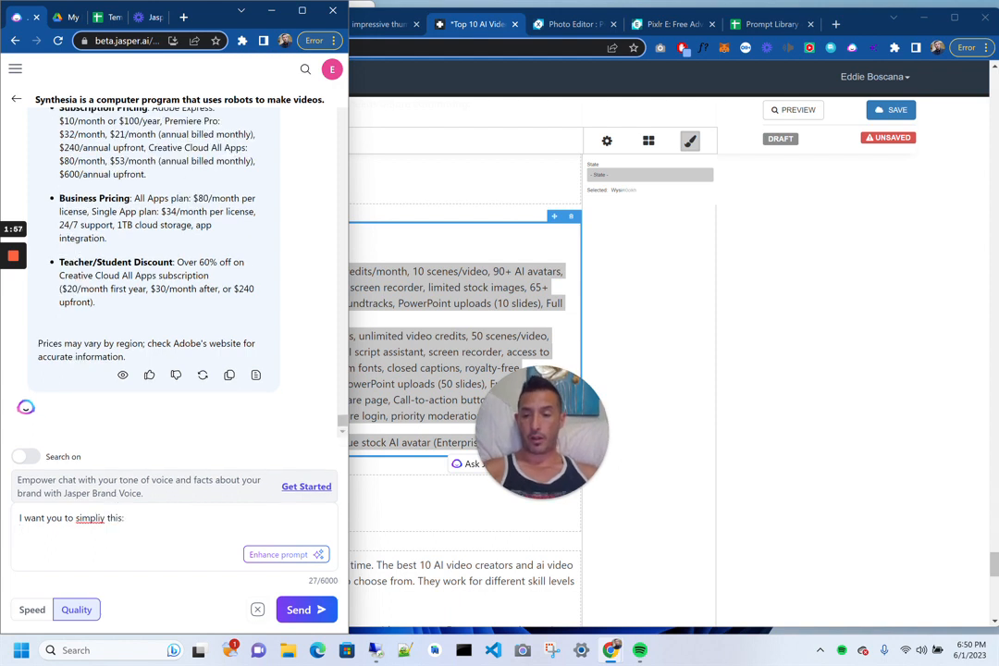
{"action": "right_click", "coordinate": [91, 518]}
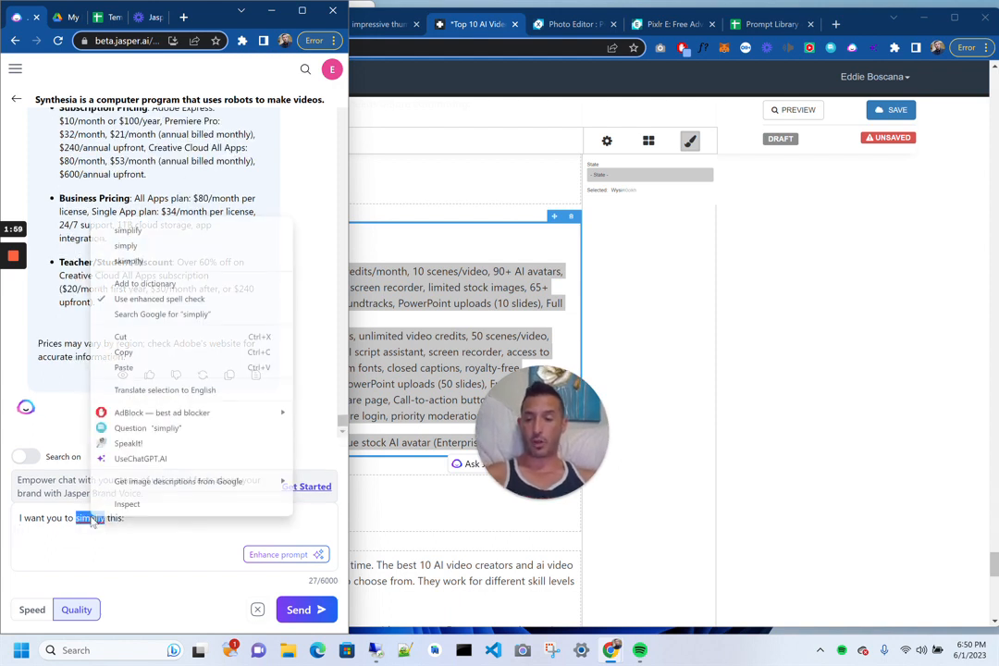
{"action": "left_click", "coordinate": [185, 231]}
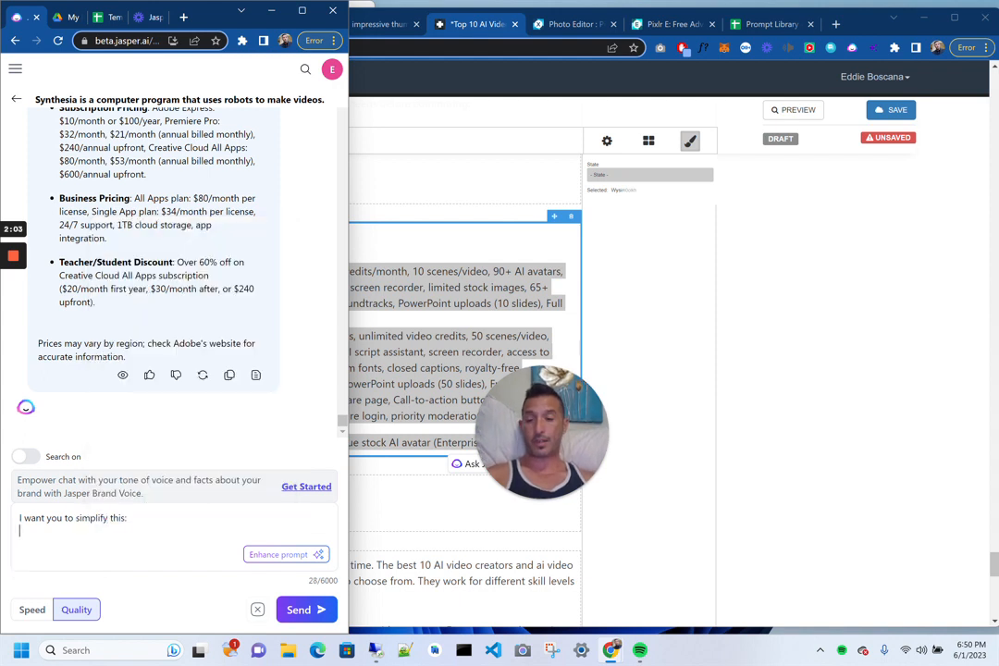
- Add the copied Synthesia pricing text between quotation marks below the instruction and send the prompt
{"action": "key", "text": "shift+Return"}
{"action": "type", "text": "\""}
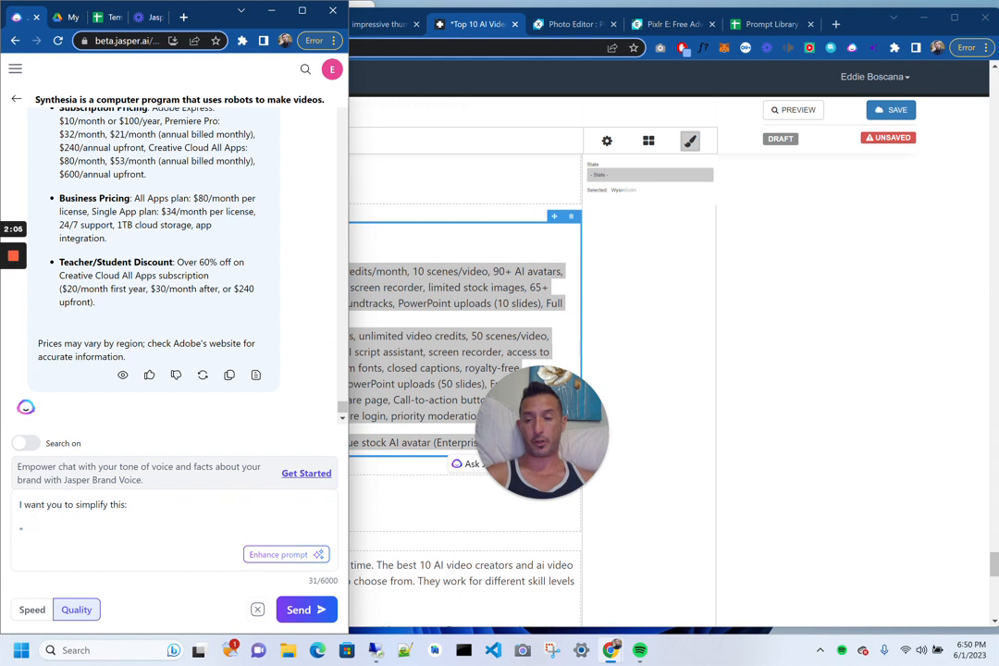
{"action": "key", "text": "shift+Return"}
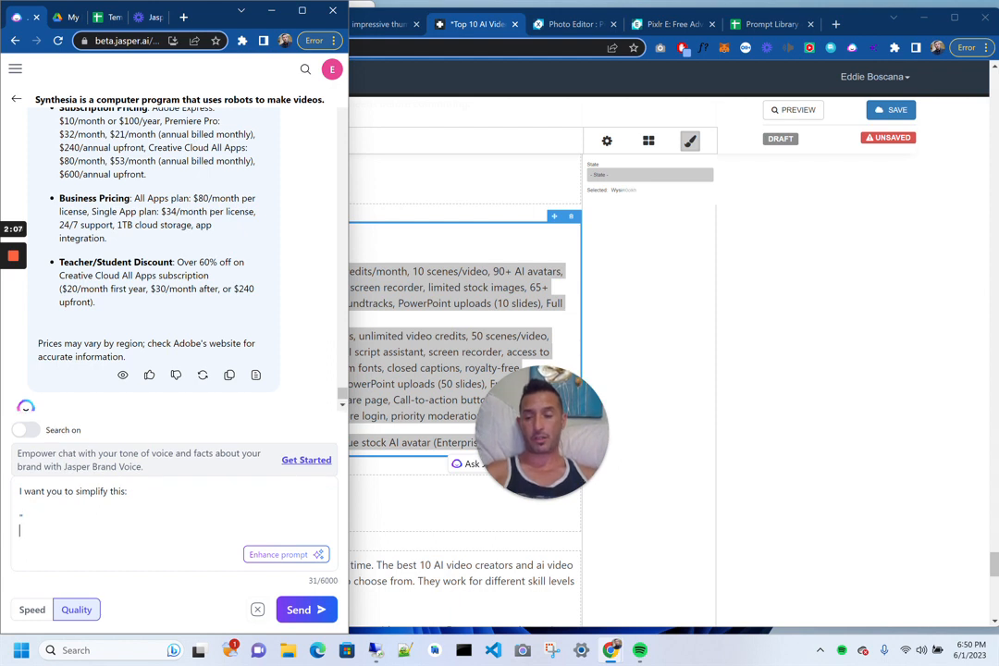
{"action": "key", "text": "ctrl+v"}
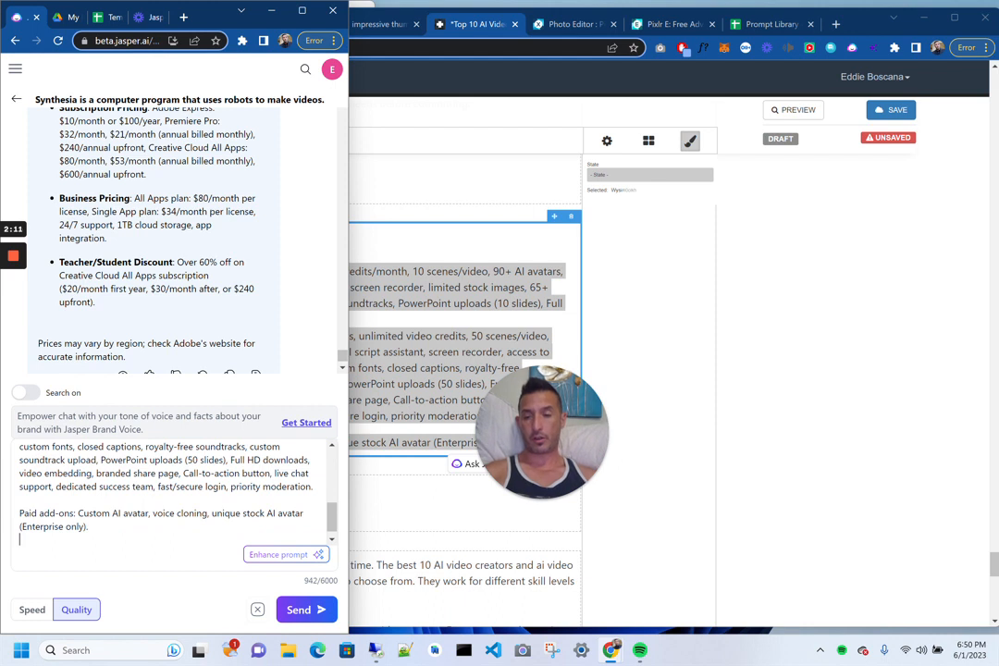
{"action": "type", "text": "\""}
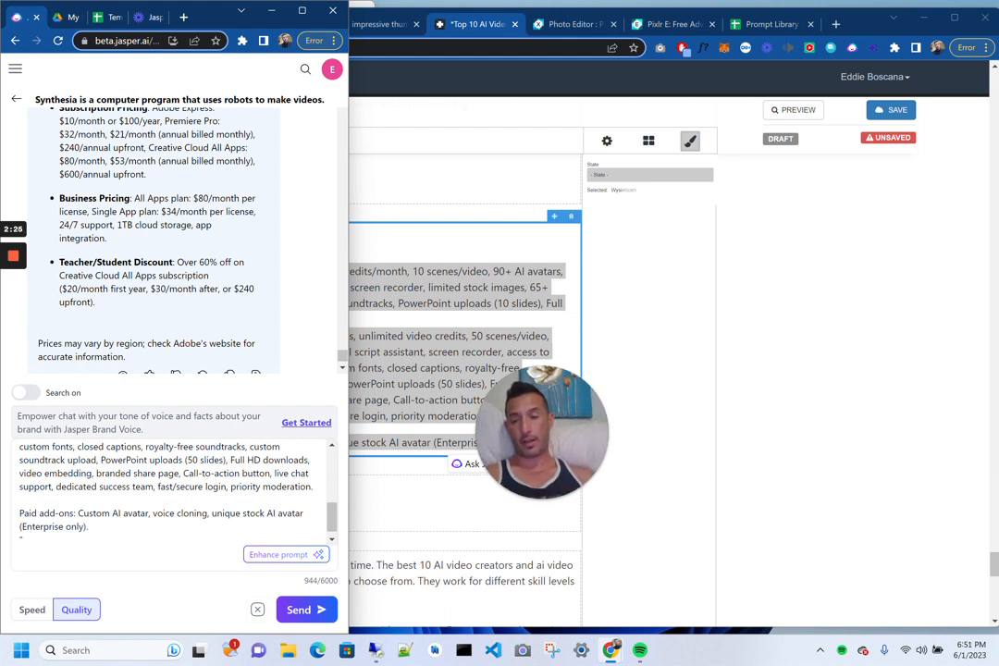
{"action": "key", "text": "Return"}
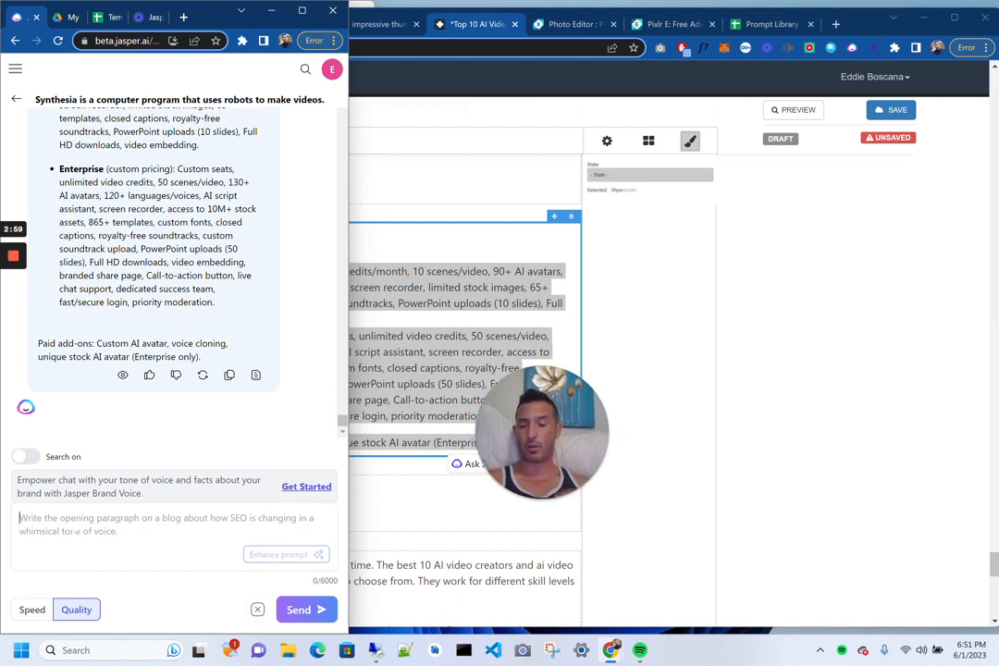
- Send Jasper the follow-up request "can you make these points shorter?"
{"action": "type", "text": "can you make the"}
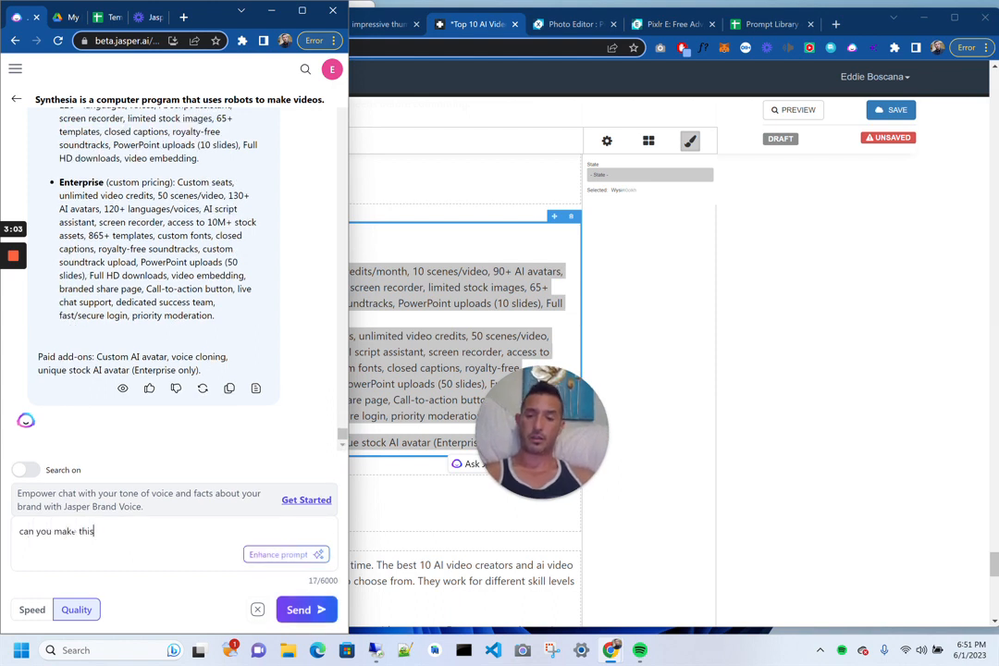
{"action": "type", "text": "se poi"}
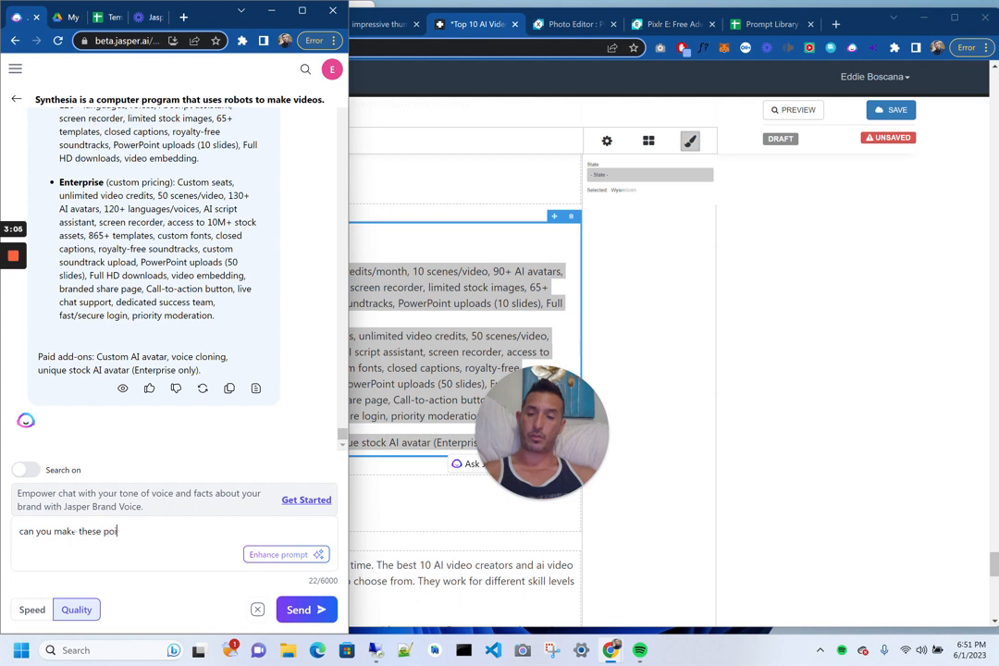
{"action": "type", "text": "nts shorter?"}
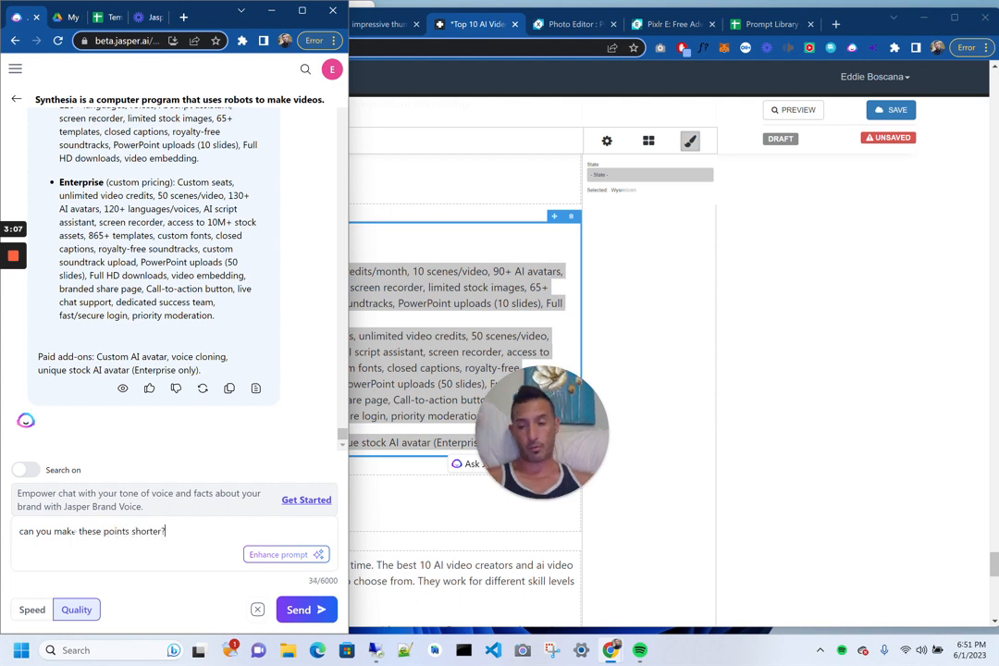
{"action": "key", "text": "Return"}
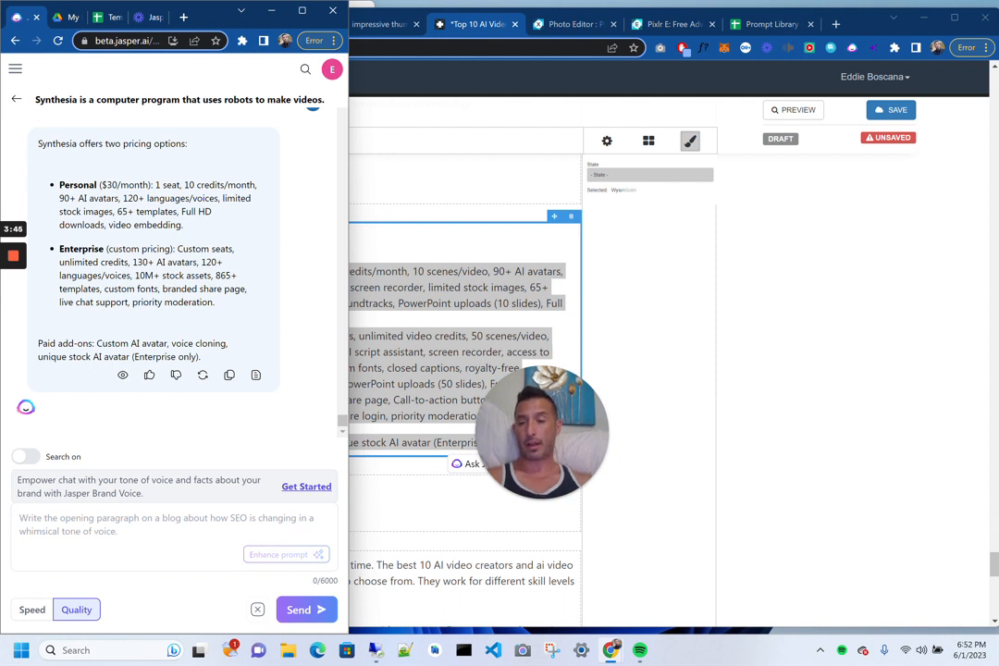
- Draft the prompt "do the same thing with this" with an empty pair of quotation marks on separate lines below it
{"action": "type", "text": "do "}
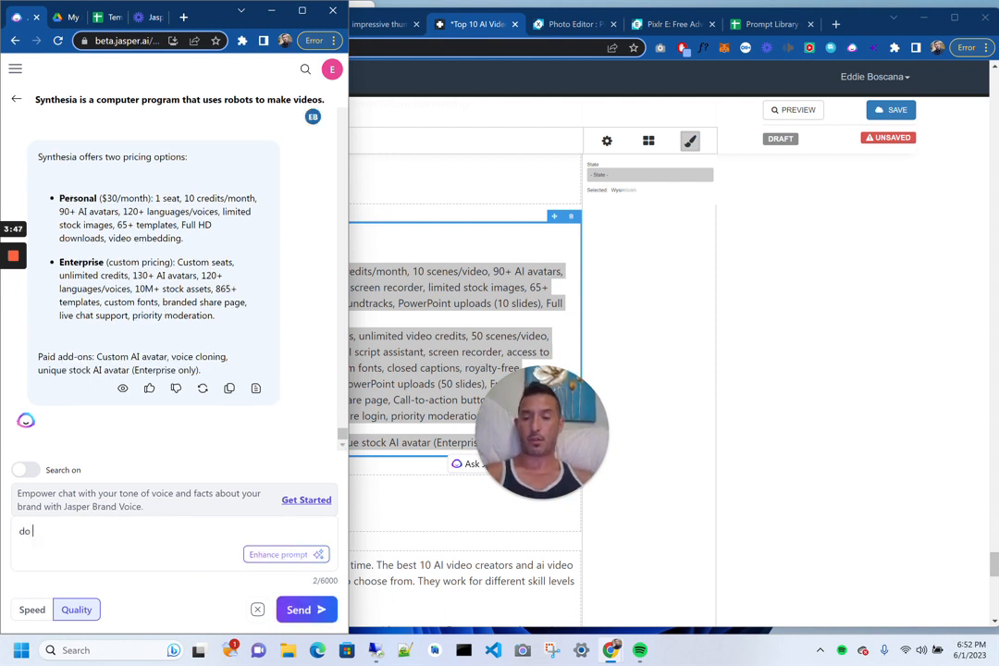
{"action": "type", "text": "the same th"}
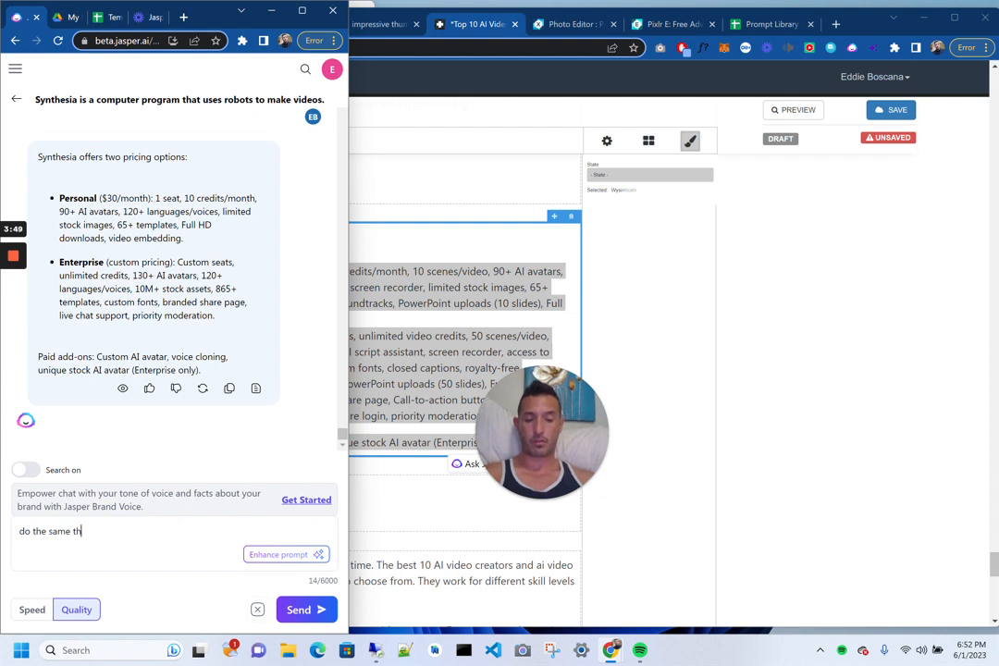
{"action": "type", "text": "ing with this"}
{"action": "key", "text": "shift+Return"}
{"action": "key", "text": "shift+Return"}
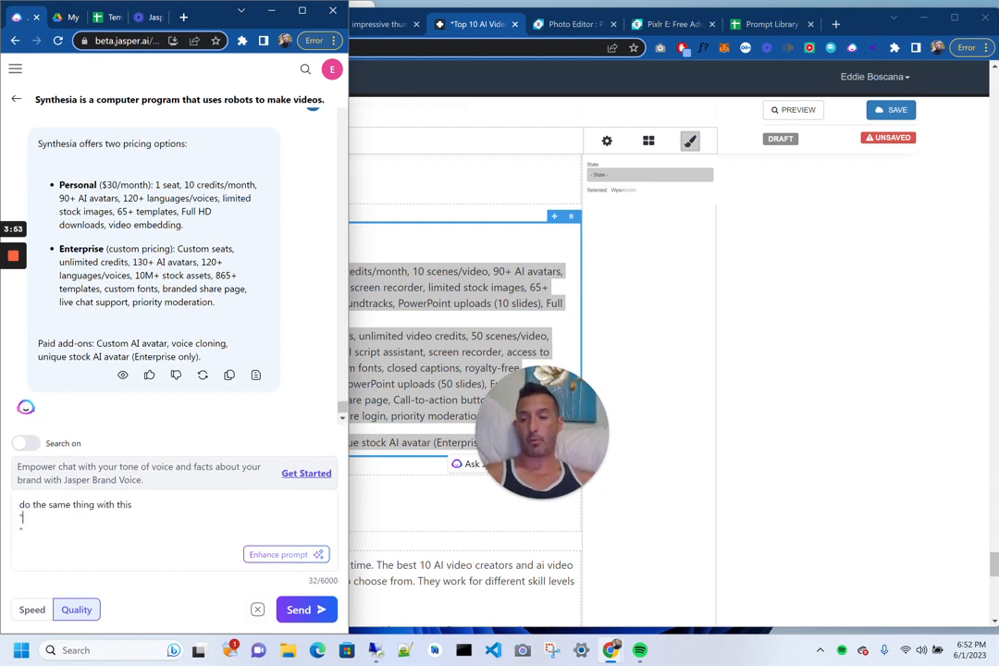
{"action": "key", "text": "shift+Return"}
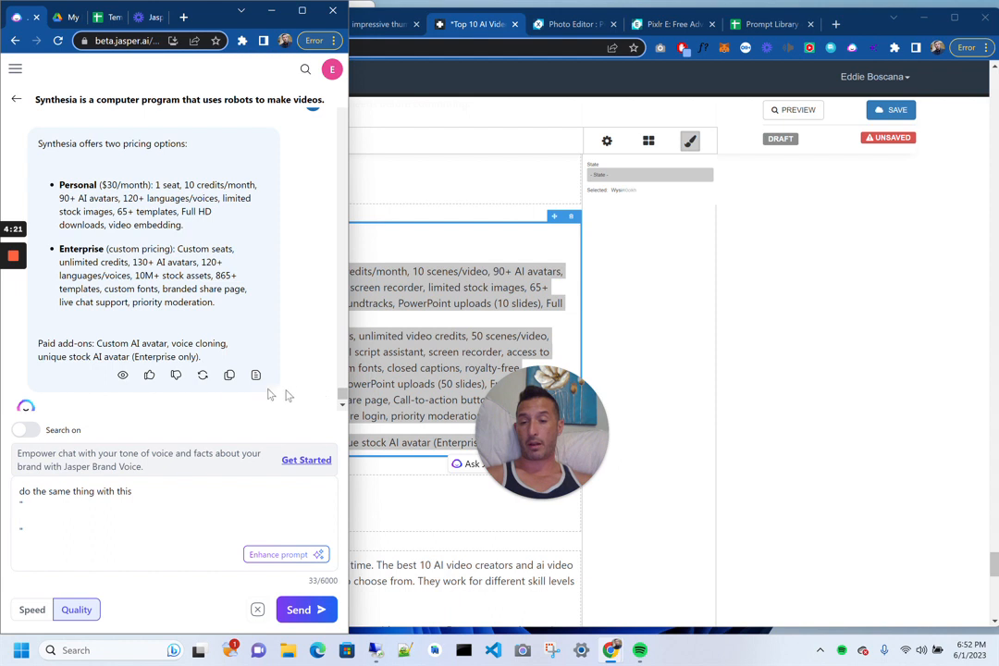
- Try to hide the shortened Synthesia reply, the "can you make these points shorter?" request and the preceding Synthesia reply from Jasper
{"action": "left_click", "coordinate": [123, 376]}
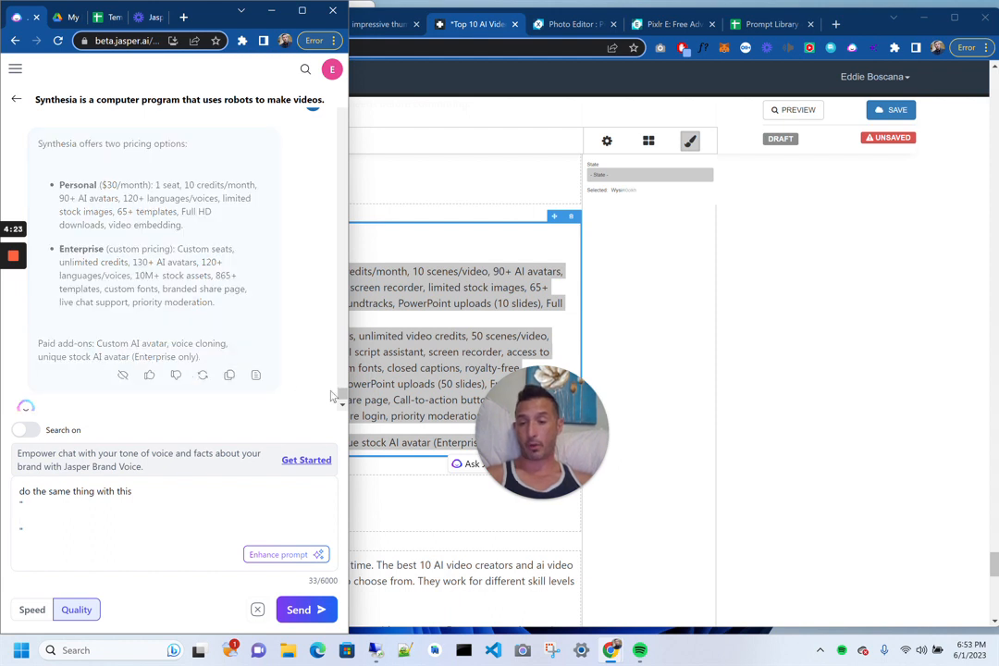
{"action": "mouse_move", "coordinate": [342, 398]}
{"action": "left_mouse_down"}
{"action": "mouse_move", "coordinate": [341, 379]}
{"action": "mouse_move", "coordinate": [347, 393]}
{"action": "left_mouse_up"}
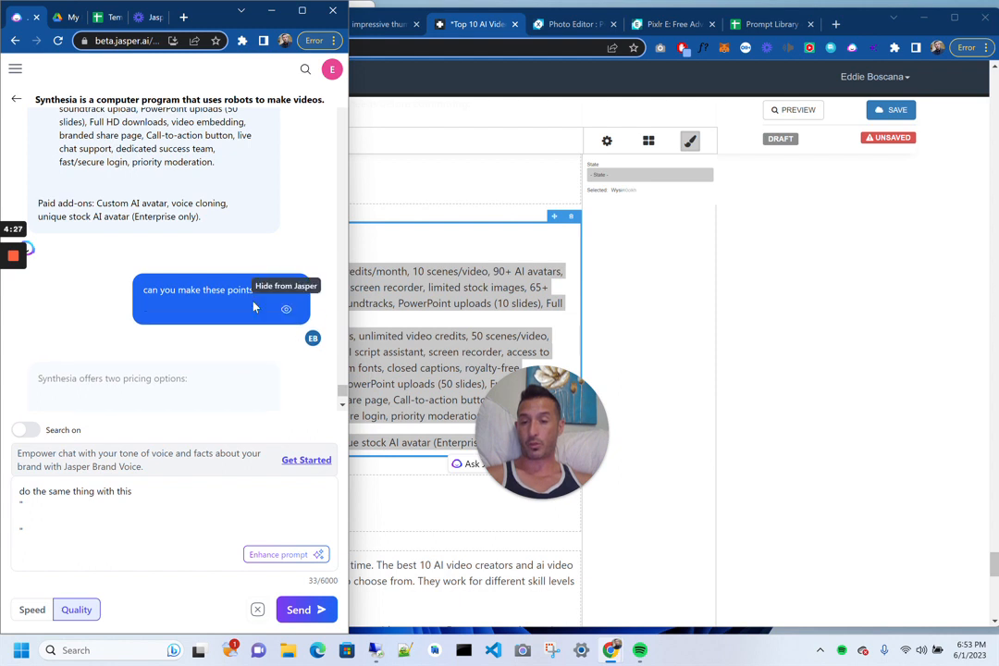
{"action": "left_click", "coordinate": [287, 315]}
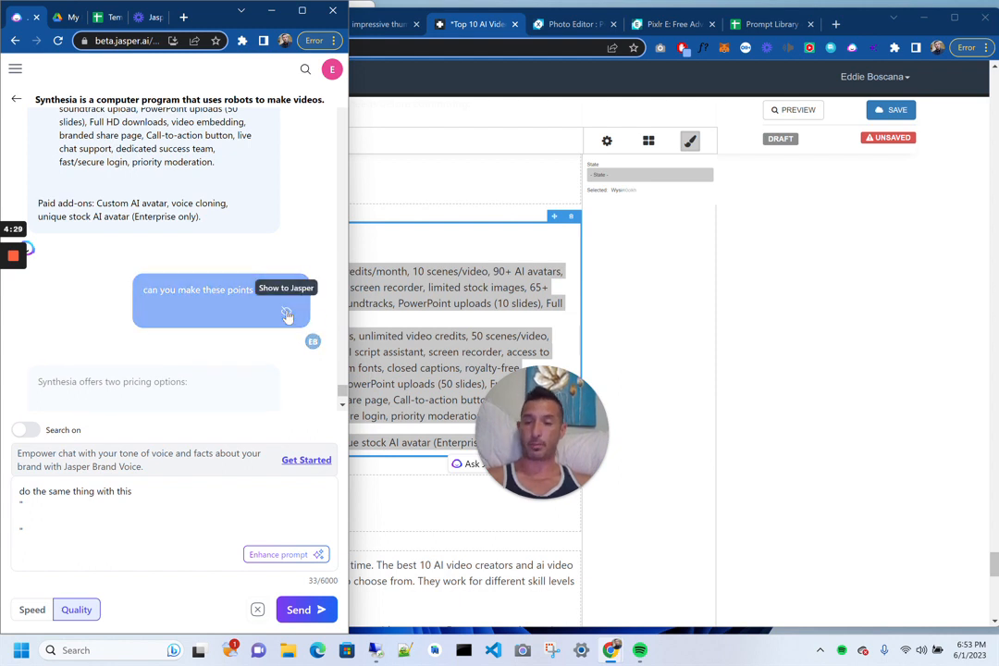
{"action": "scroll", "coordinate": [288, 262], "scroll_direction": "up", "scroll_amount": 2}
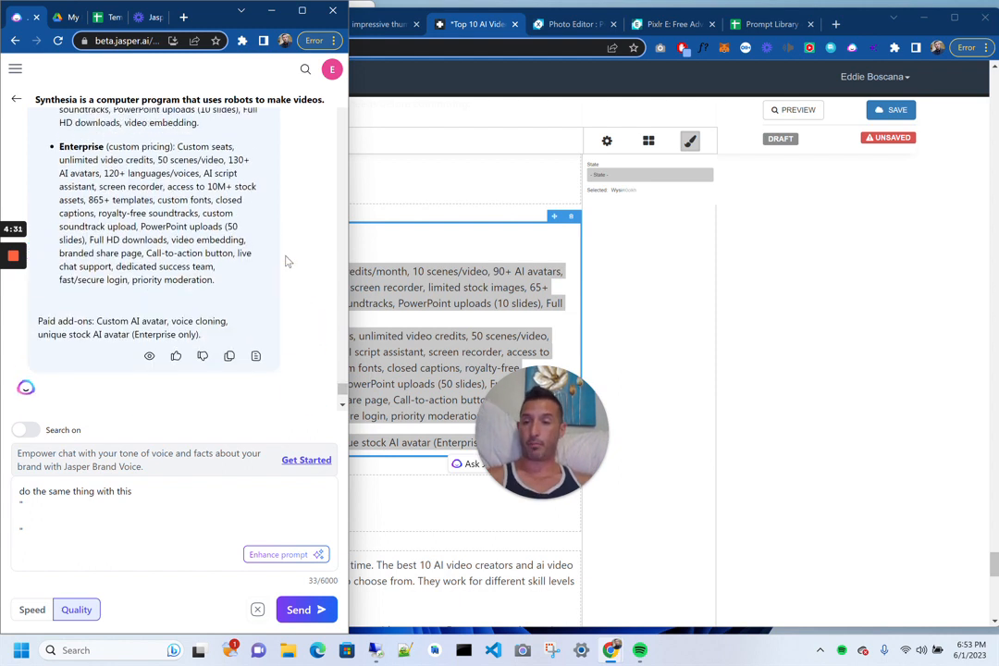
{"action": "scroll", "coordinate": [287, 262], "scroll_direction": "up", "scroll_amount": 3}
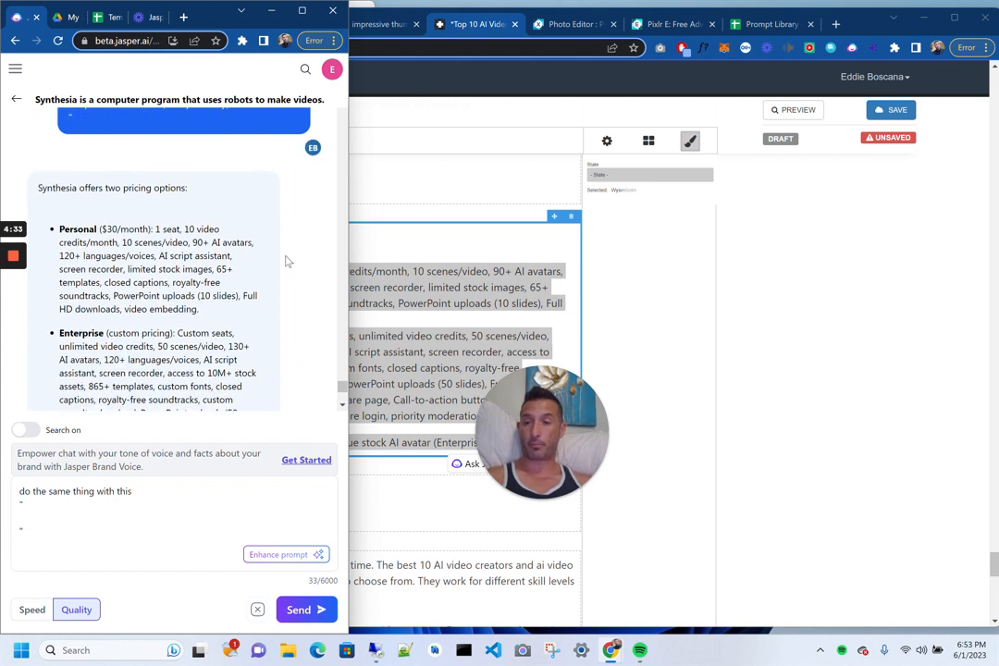
{"action": "scroll", "coordinate": [286, 262], "scroll_direction": "down", "scroll_amount": 3}
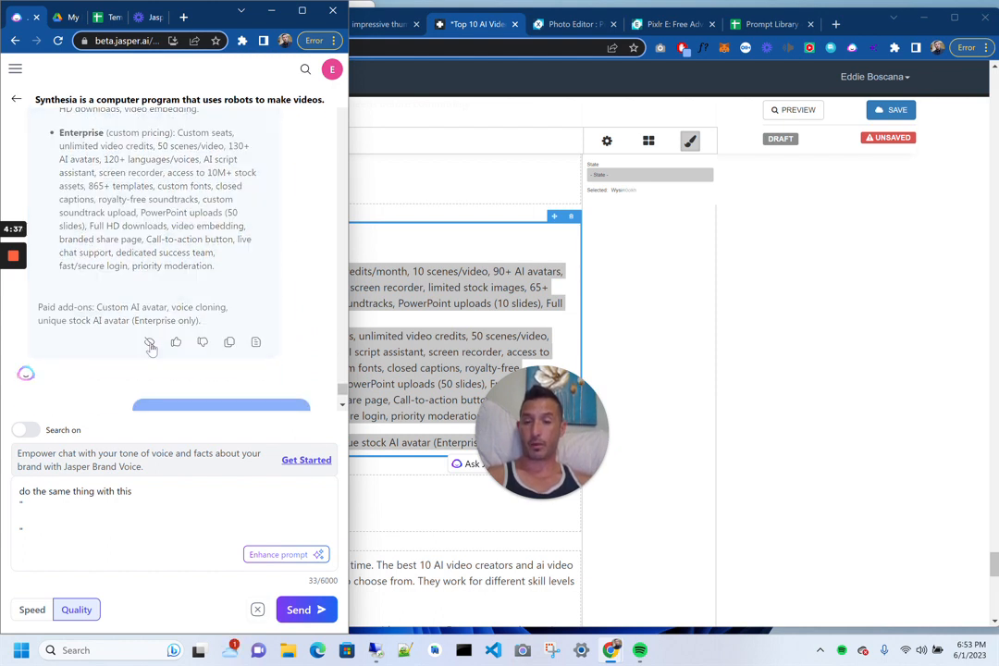
{"action": "scroll", "coordinate": [173, 256], "scroll_direction": "up", "scroll_amount": 5}
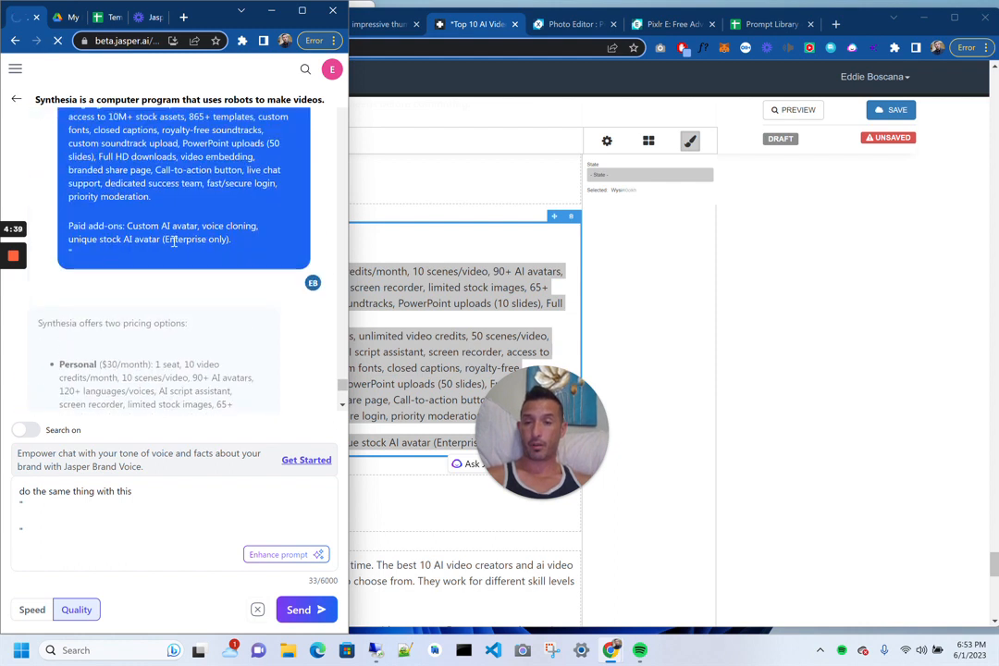
{"action": "scroll", "coordinate": [174, 240], "scroll_direction": "up", "scroll_amount": 2}
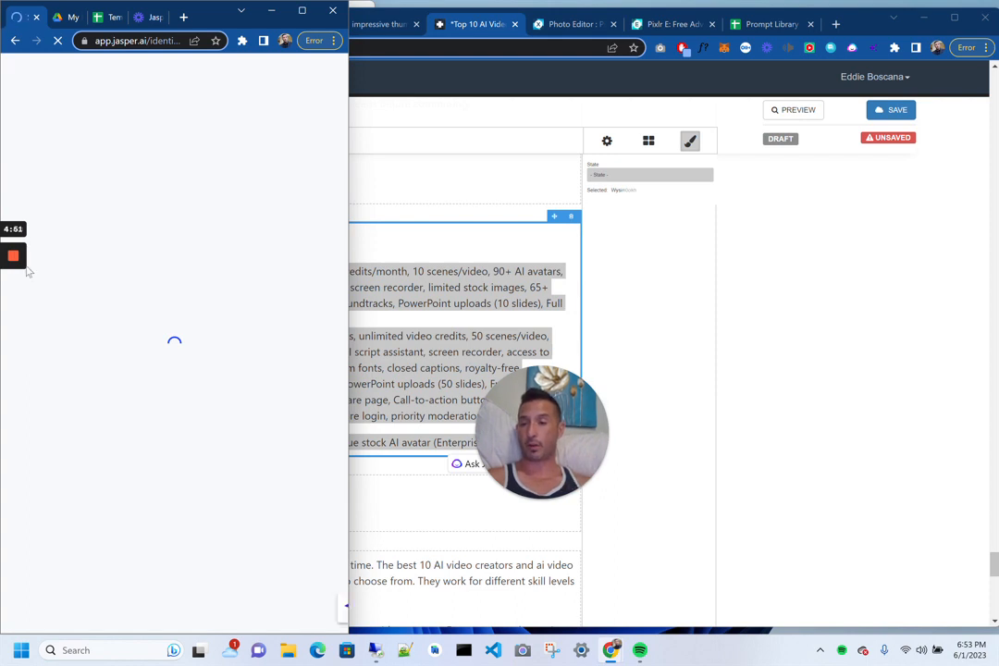
{"action": "mouse_move", "coordinate": [23, 282]}
{"action": "left_click", "coordinate": [13, 309]}
{"action": "left_click", "coordinate": [13, 309]}
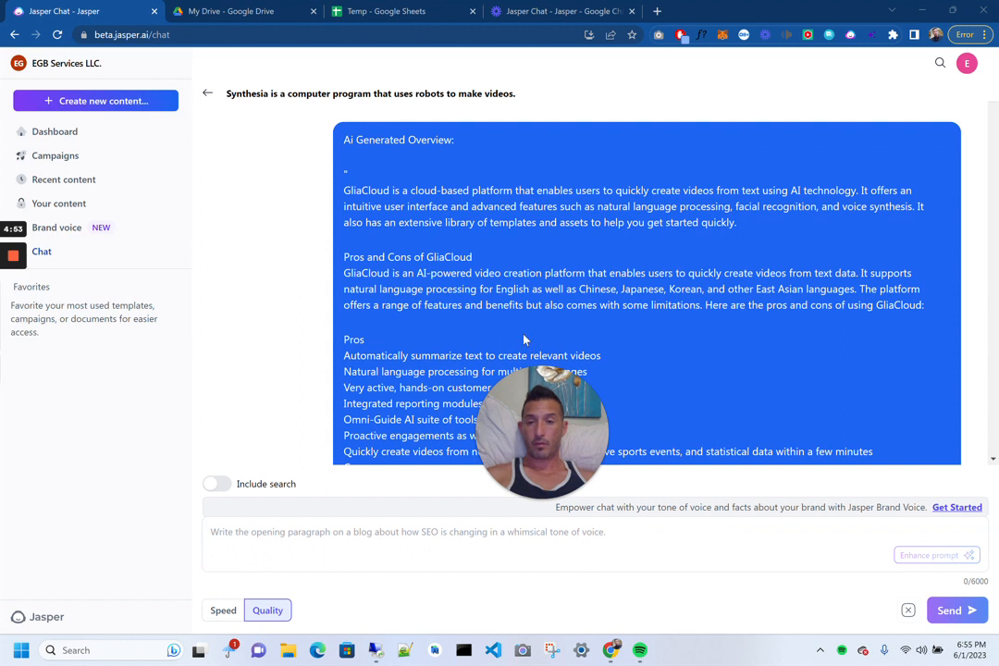
- Hide the shortened Synthesia reply and its request "can you make these points shorter?" from Jasper
{"action": "scroll", "coordinate": [843, 373], "scroll_direction": "down", "scroll_amount": 2}
{"action": "scroll", "coordinate": [843, 373], "scroll_direction": "down", "scroll_amount": 13}
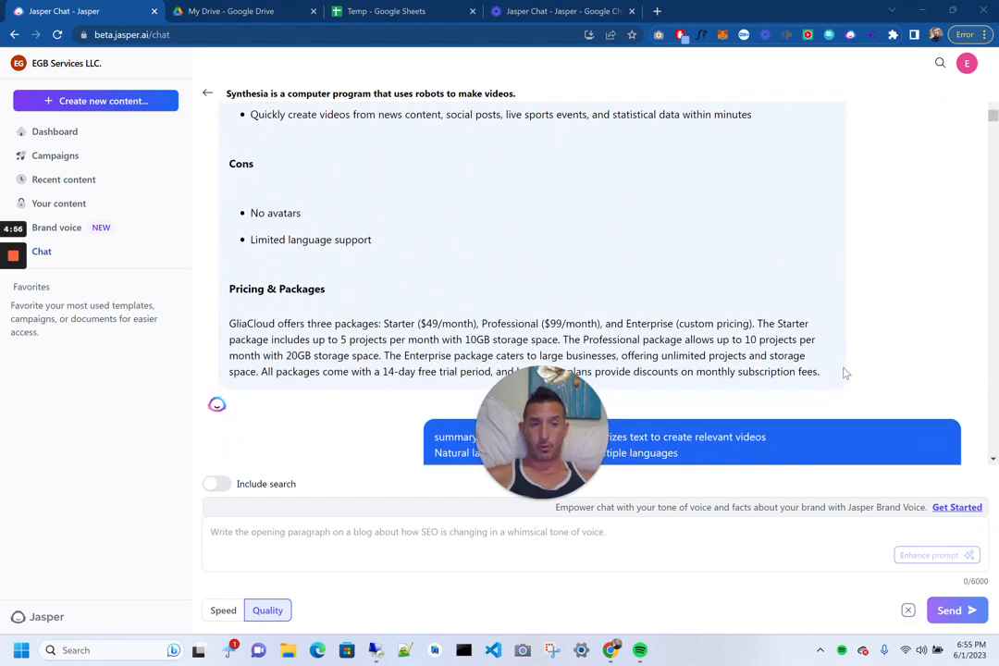
{"action": "left_click_drag", "start_coordinate": [994, 116], "coordinate": [998, 474]}
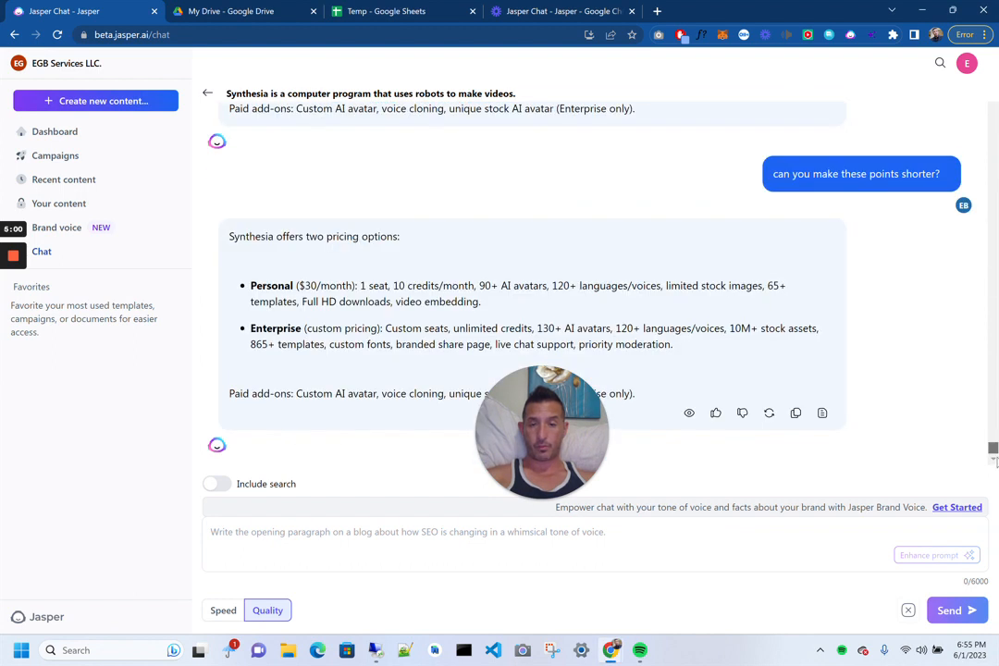
{"action": "mouse_move", "coordinate": [996, 453]}
{"action": "left_mouse_down"}
{"action": "mouse_move", "coordinate": [996, 439]}
{"action": "mouse_move", "coordinate": [995, 447]}
{"action": "left_mouse_up"}
{"action": "scroll", "coordinate": [868, 427], "scroll_direction": "down", "scroll_amount": 1}
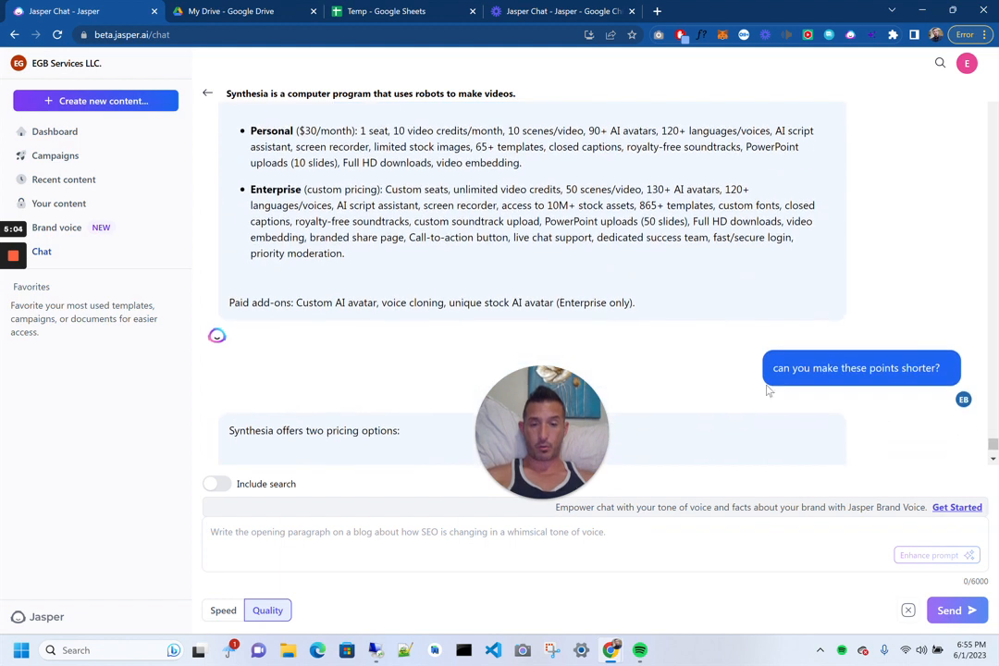
{"action": "scroll", "coordinate": [768, 393], "scroll_direction": "down", "scroll_amount": 2}
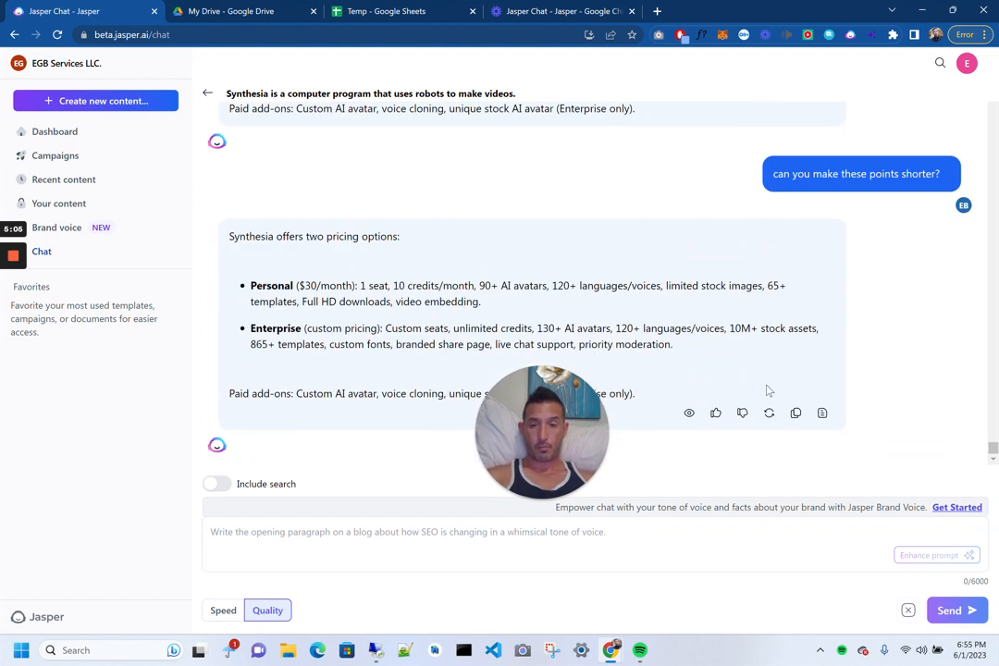
{"action": "left_click", "coordinate": [690, 417]}
{"action": "scroll", "coordinate": [925, 254], "scroll_direction": "up", "scroll_amount": 1}
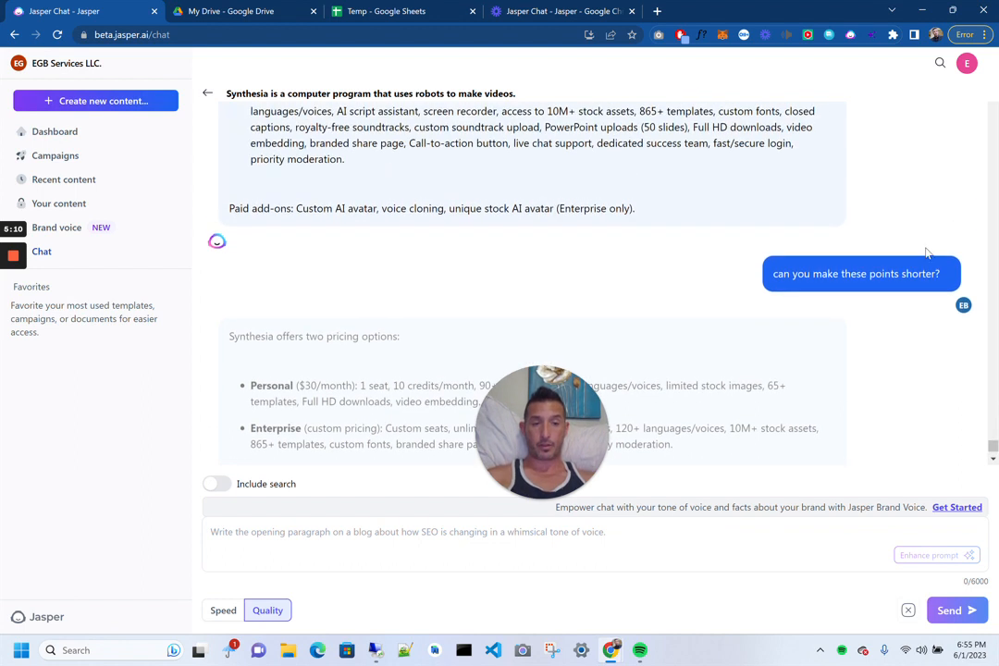
{"action": "left_click", "coordinate": [935, 293]}
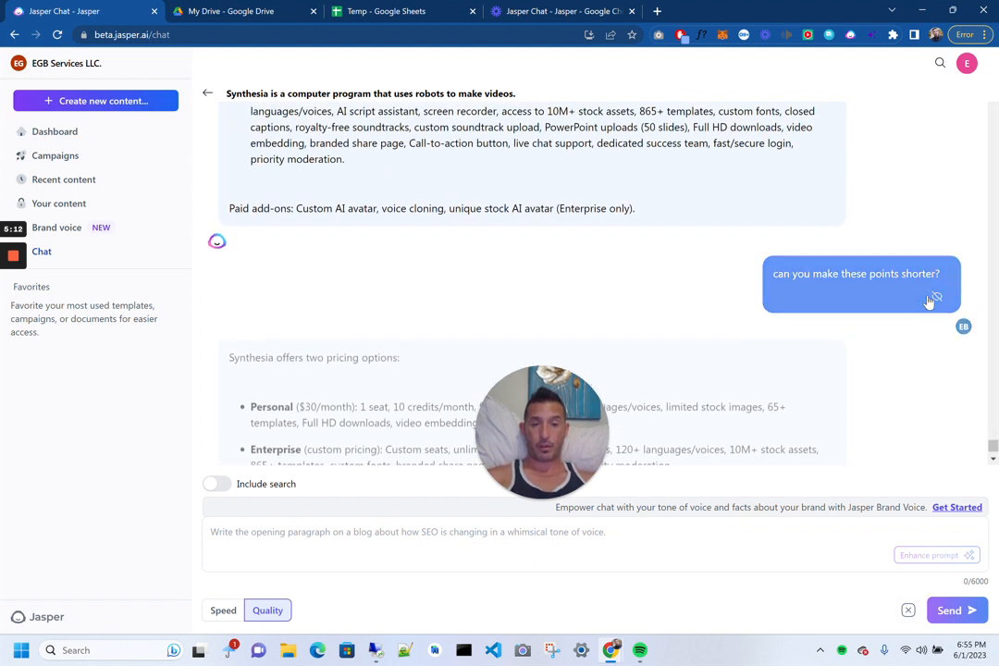
- Hide the first simplified Synthesia reply and the "I want you to simplify this:" prompt above it from Jasper
{"action": "scroll", "coordinate": [924, 296], "scroll_direction": "up", "scroll_amount": 2}
{"action": "mouse_move", "coordinate": [767, 336]}
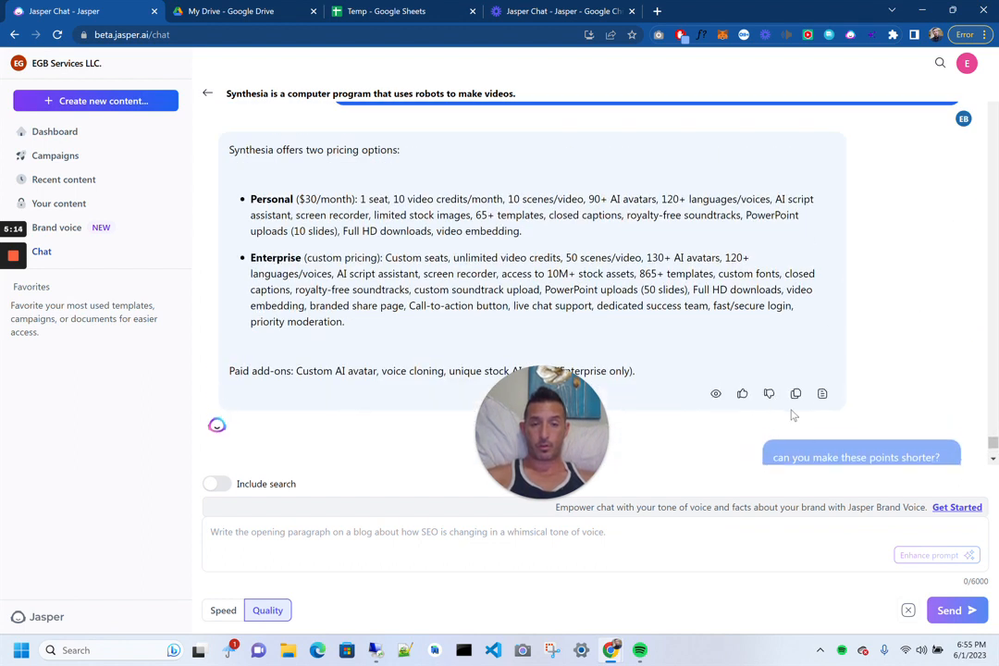
{"action": "left_click", "coordinate": [716, 396]}
{"action": "scroll", "coordinate": [715, 396], "scroll_direction": "up", "scroll_amount": 3}
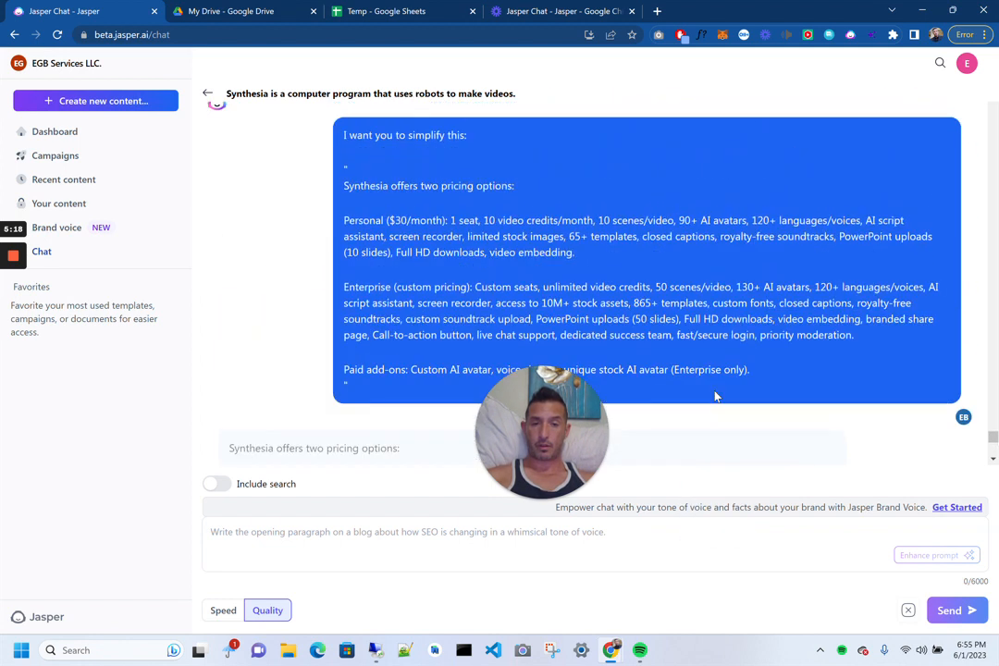
{"action": "mouse_move", "coordinate": [933, 404]}
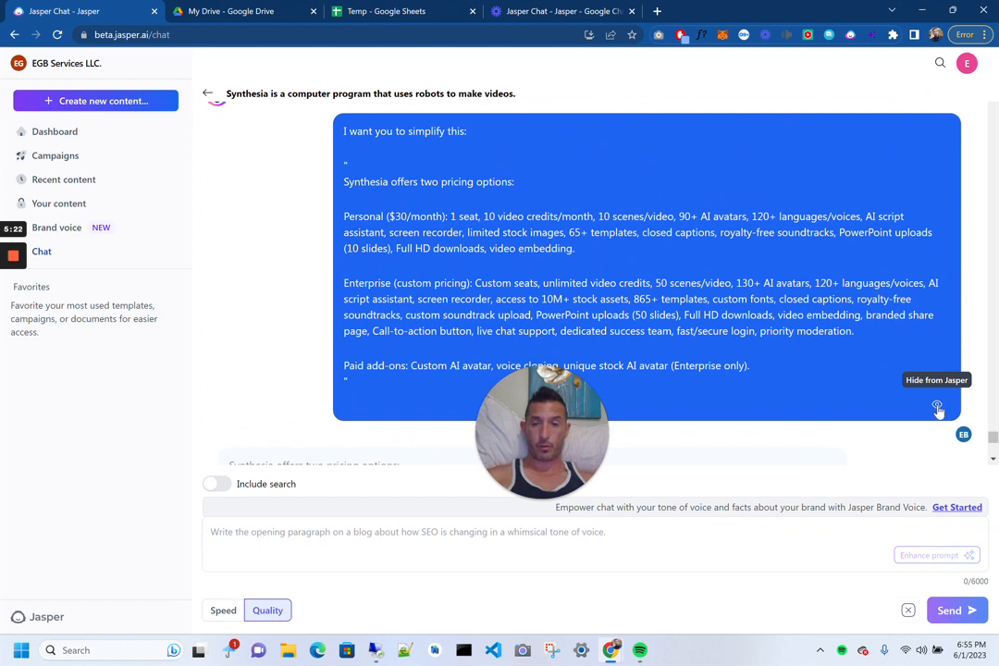
{"action": "left_click", "coordinate": [937, 409]}
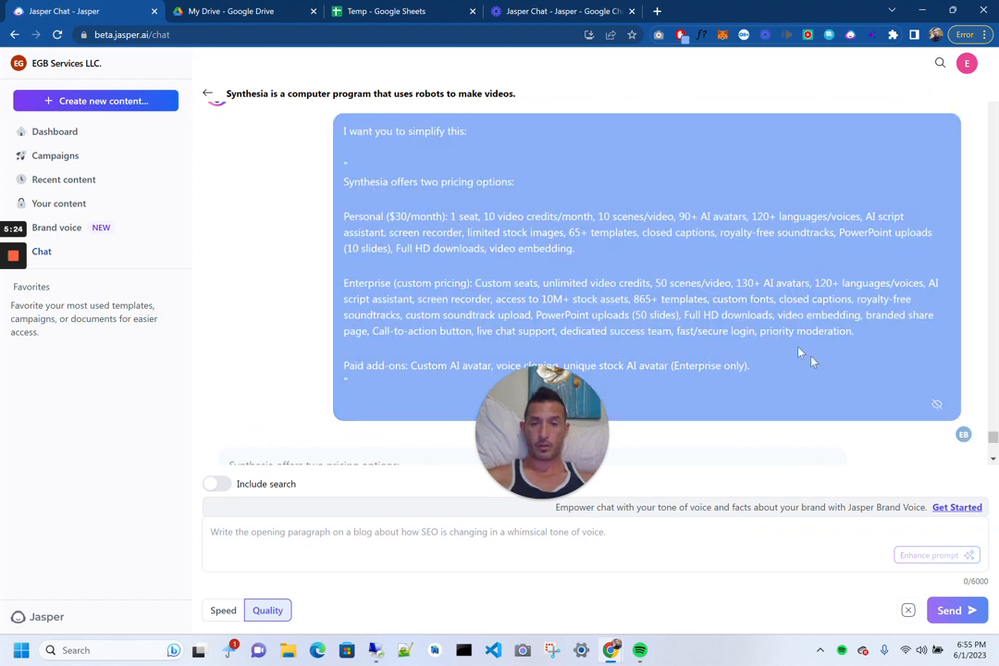
- Hide the bulleted reply beginning "Adobe Premiere Rush offers several pricing options:" from Jasper
{"action": "scroll", "coordinate": [799, 350], "scroll_direction": "up", "scroll_amount": 3}
{"action": "scroll", "coordinate": [799, 350], "scroll_direction": "up", "scroll_amount": 2}
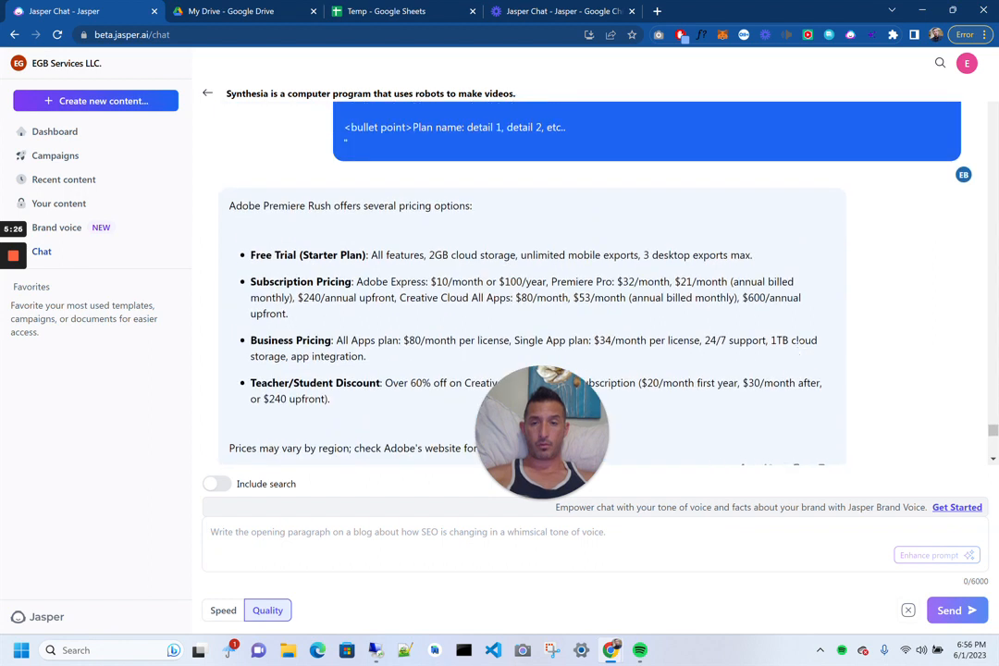
{"action": "scroll", "coordinate": [799, 351], "scroll_direction": "up", "scroll_amount": 2}
{"action": "scroll", "coordinate": [798, 352], "scroll_direction": "down", "scroll_amount": 3}
{"action": "left_click", "coordinate": [716, 352]}
- Examine the earlier "in a similar fashion, do this one:" prompt and the numbered Adobe Premiere Rush pricing reply, including its nested subscription bullets
{"action": "left_click", "coordinate": [997, 233]}
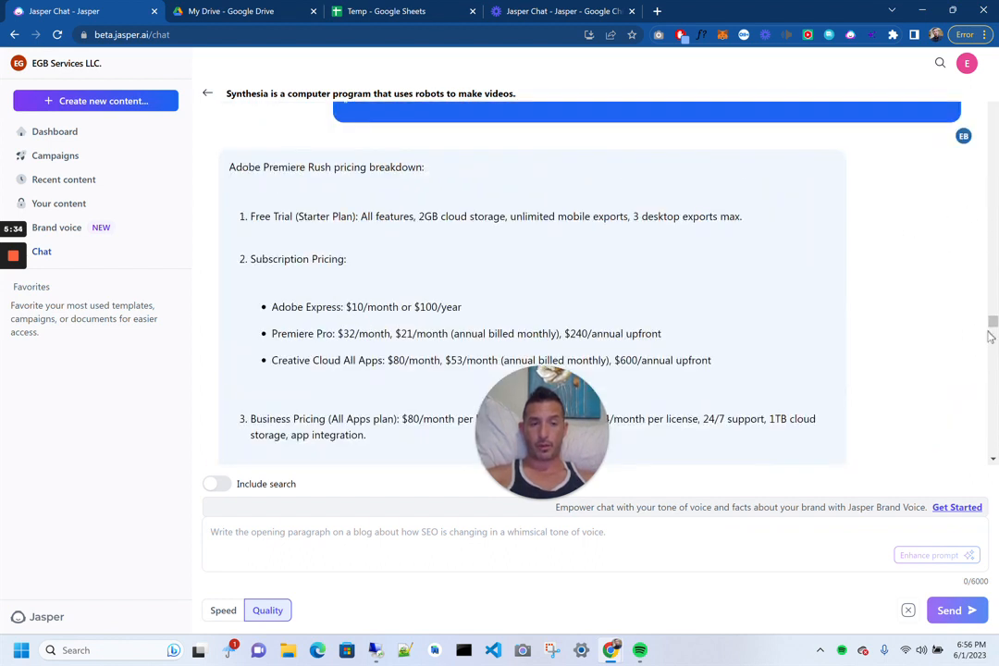
{"action": "left_click_drag", "start_coordinate": [996, 326], "coordinate": [997, 332]}
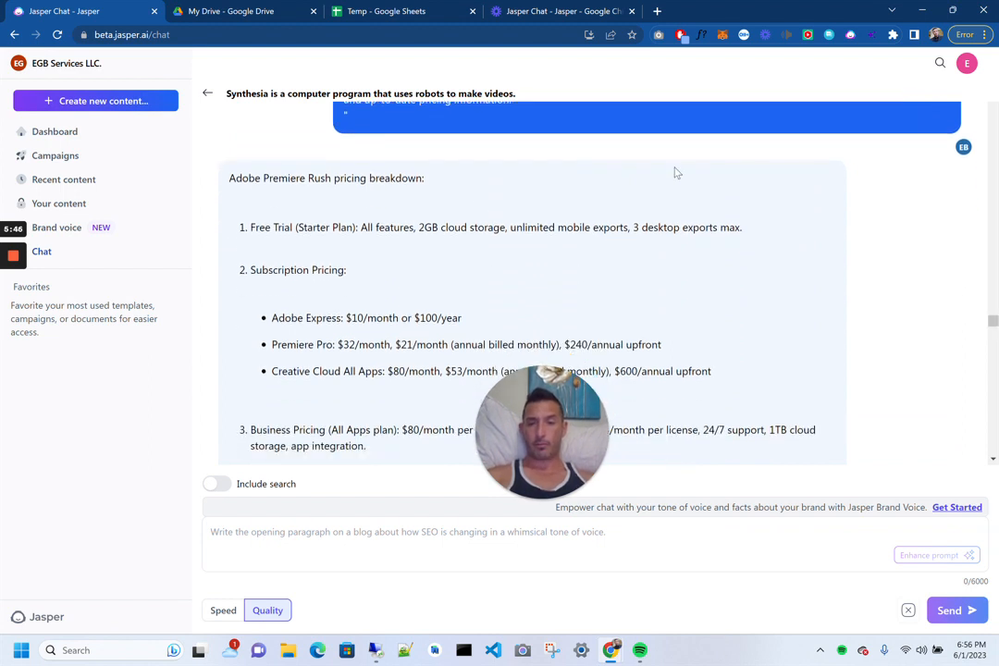
{"action": "scroll", "coordinate": [675, 171], "scroll_direction": "up", "scroll_amount": 1}
{"action": "scroll", "coordinate": [675, 172], "scroll_direction": "up", "scroll_amount": 10}
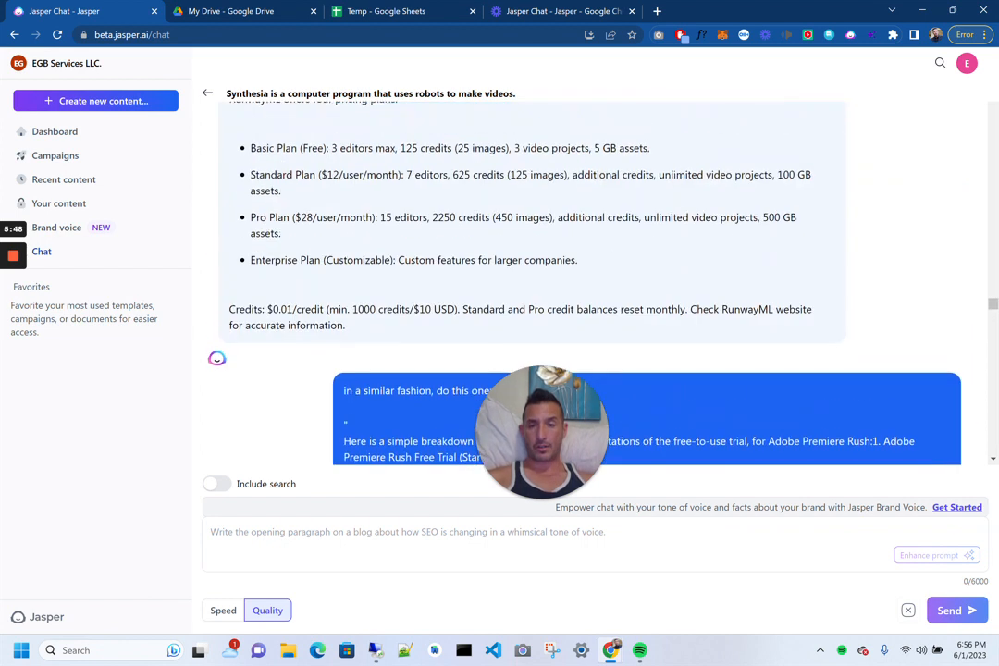
{"action": "scroll", "coordinate": [675, 172], "scroll_direction": "down", "scroll_amount": 1}
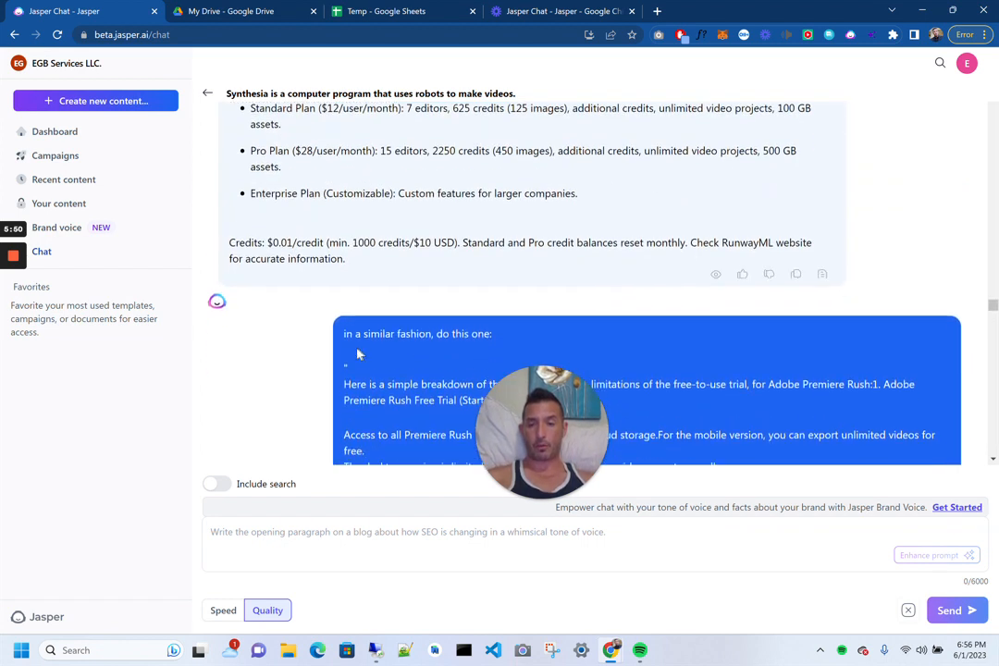
{"action": "scroll", "coordinate": [504, 328], "scroll_direction": "down", "scroll_amount": 3}
{"action": "scroll", "coordinate": [505, 328], "scroll_direction": "down", "scroll_amount": 6}
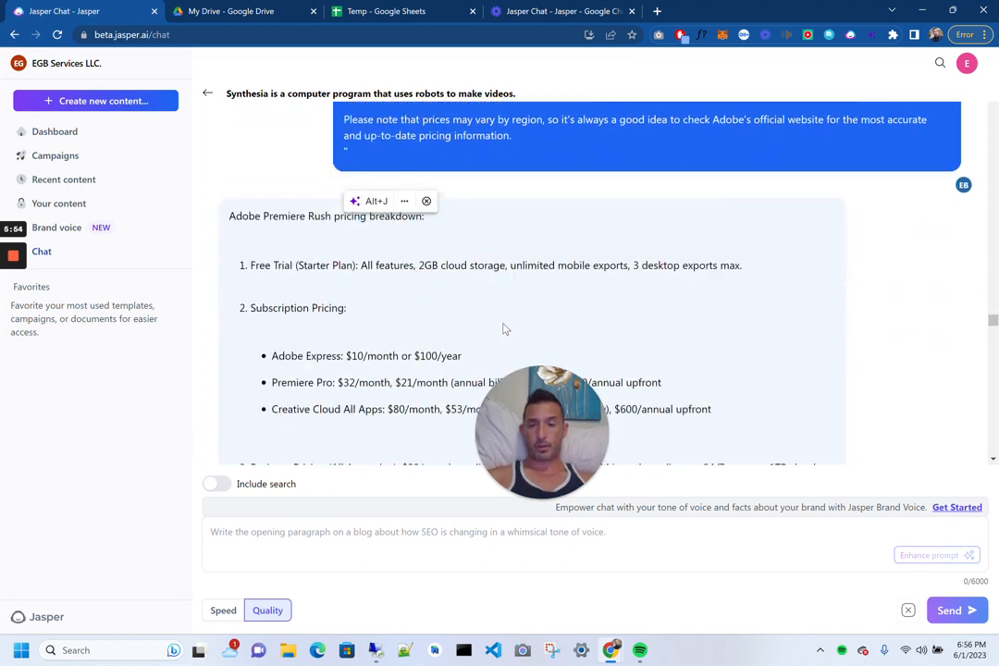
{"action": "left_click_drag", "start_coordinate": [236, 212], "coordinate": [410, 354]}
{"action": "right_click", "coordinate": [411, 357]}
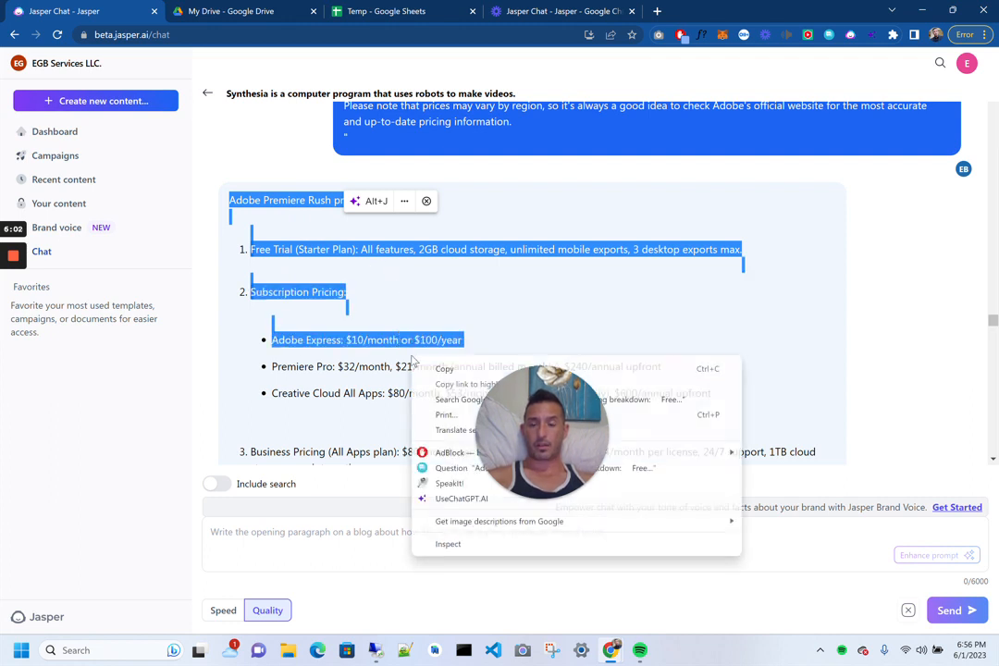
{"action": "left_click", "coordinate": [350, 307]}
{"action": "left_click", "coordinate": [248, 261]}
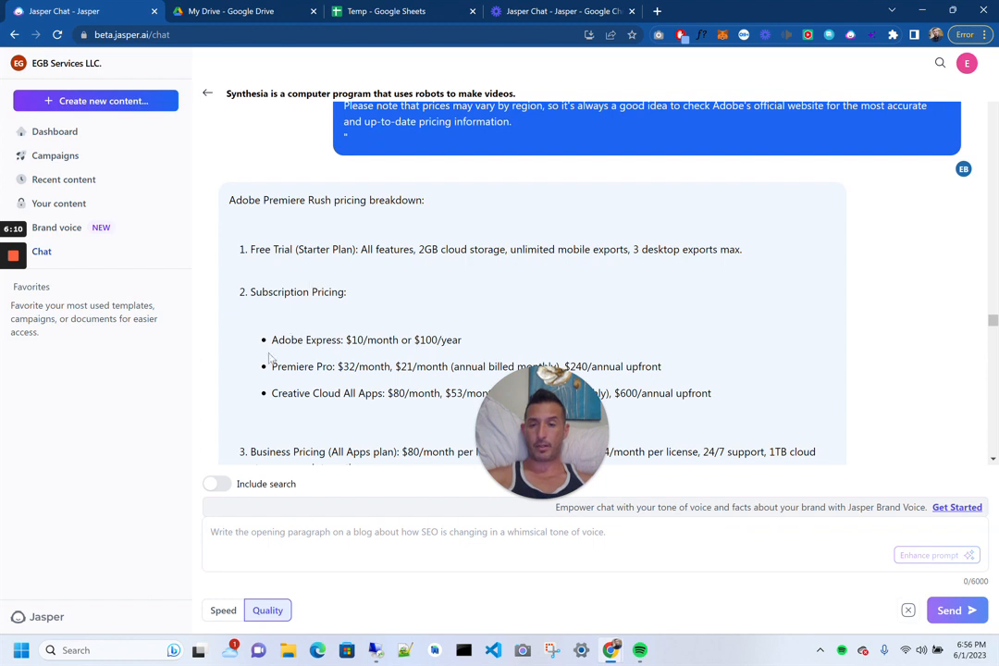
{"action": "left_click_drag", "start_coordinate": [257, 348], "coordinate": [400, 368]}
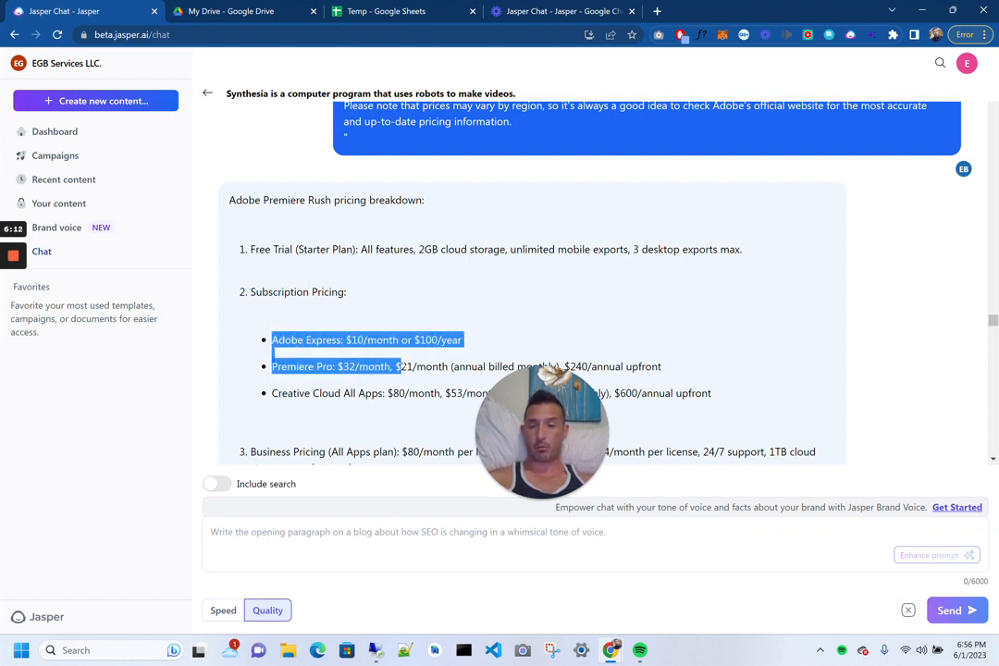
{"action": "scroll", "coordinate": [401, 366], "scroll_direction": "down", "scroll_amount": 3}
{"action": "left_click", "coordinate": [404, 364]}
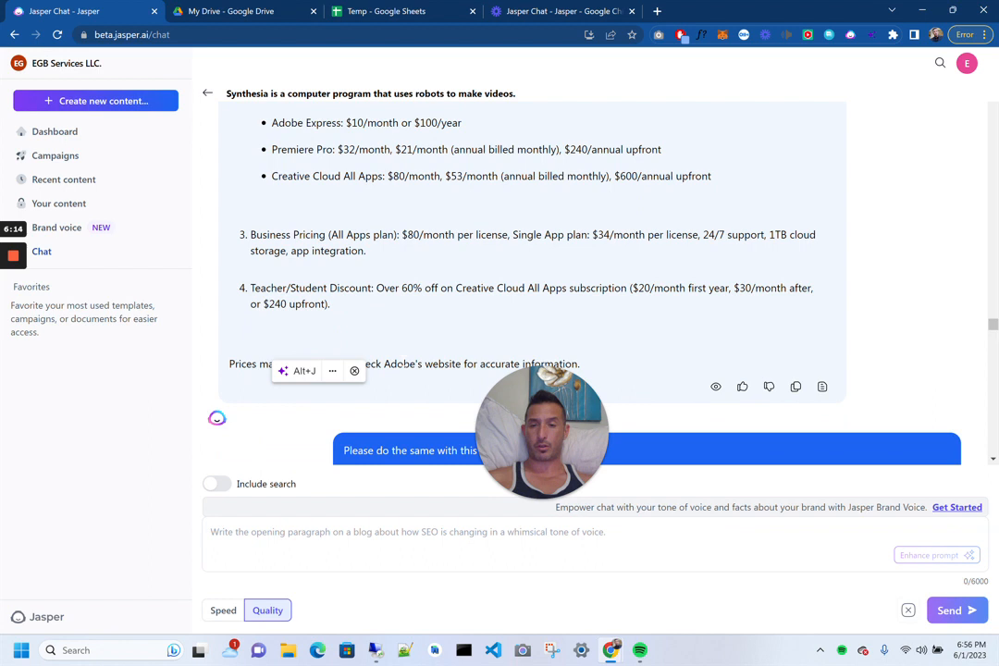
{"action": "scroll", "coordinate": [404, 361], "scroll_direction": "down", "scroll_amount": 2}
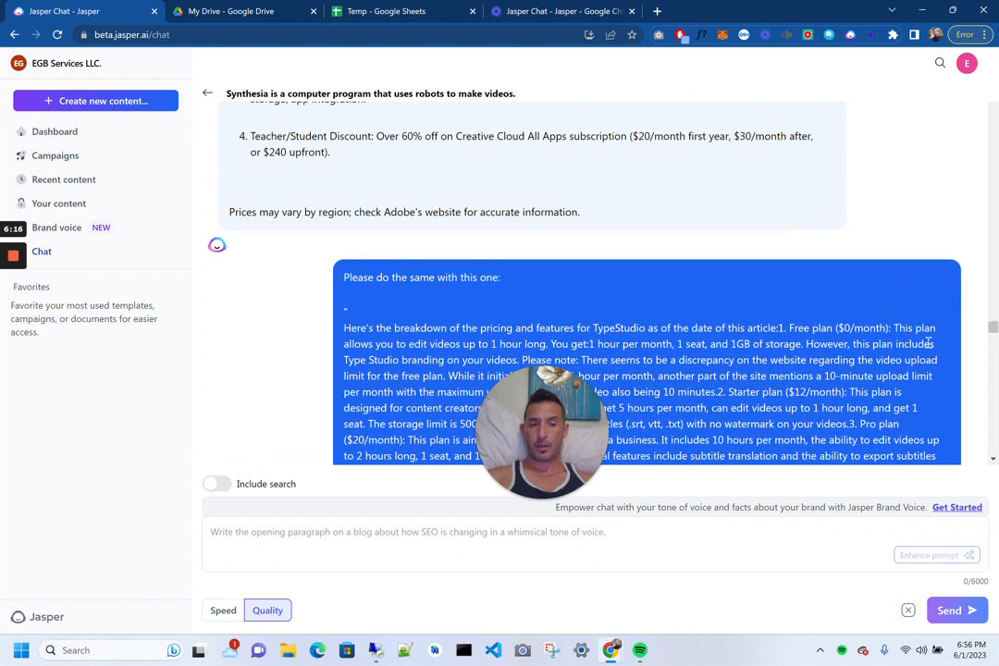
- Review the "I need you to simplify this:" prompt with its single-bullet format instructions, and the conversation through the last Synthesia reply
{"action": "left_click_drag", "start_coordinate": [994, 330], "coordinate": [992, 419]}
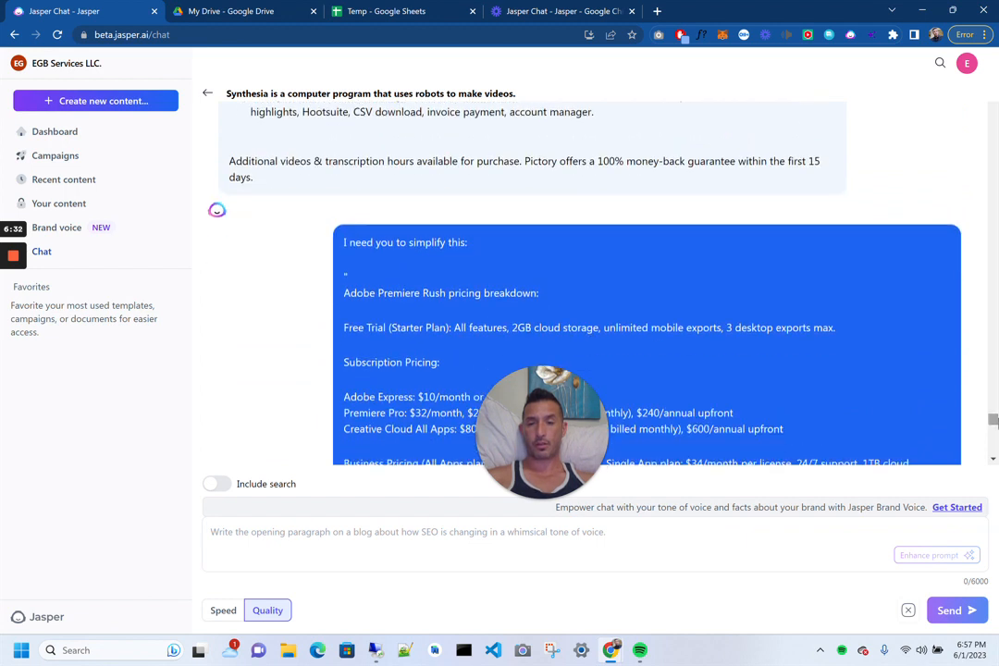
{"action": "scroll", "coordinate": [907, 385], "scroll_direction": "down", "scroll_amount": 5}
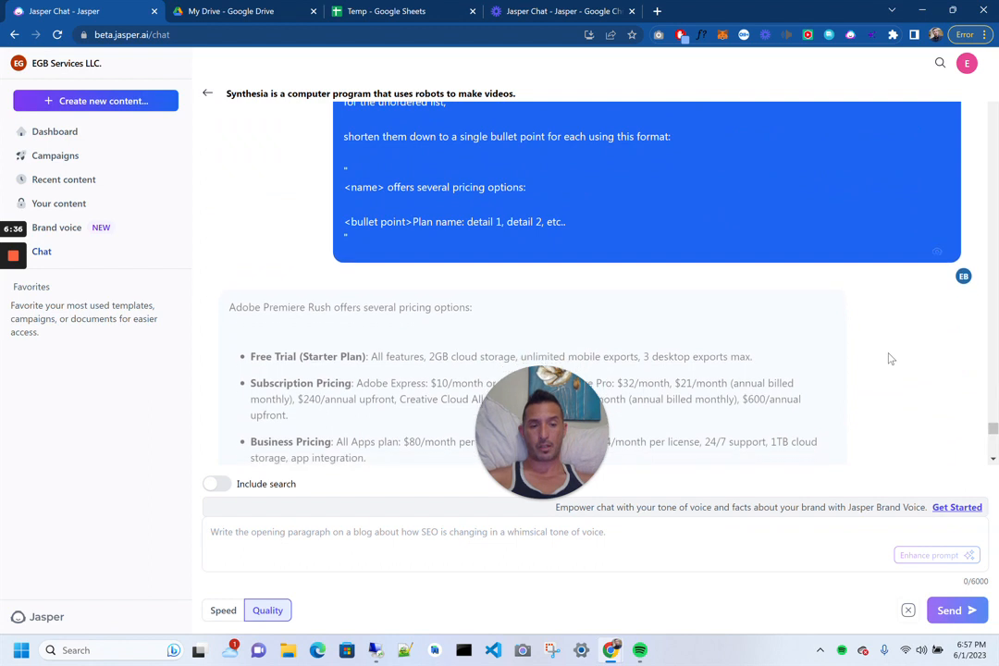
{"action": "scroll", "coordinate": [888, 357], "scroll_direction": "down", "scroll_amount": 10}
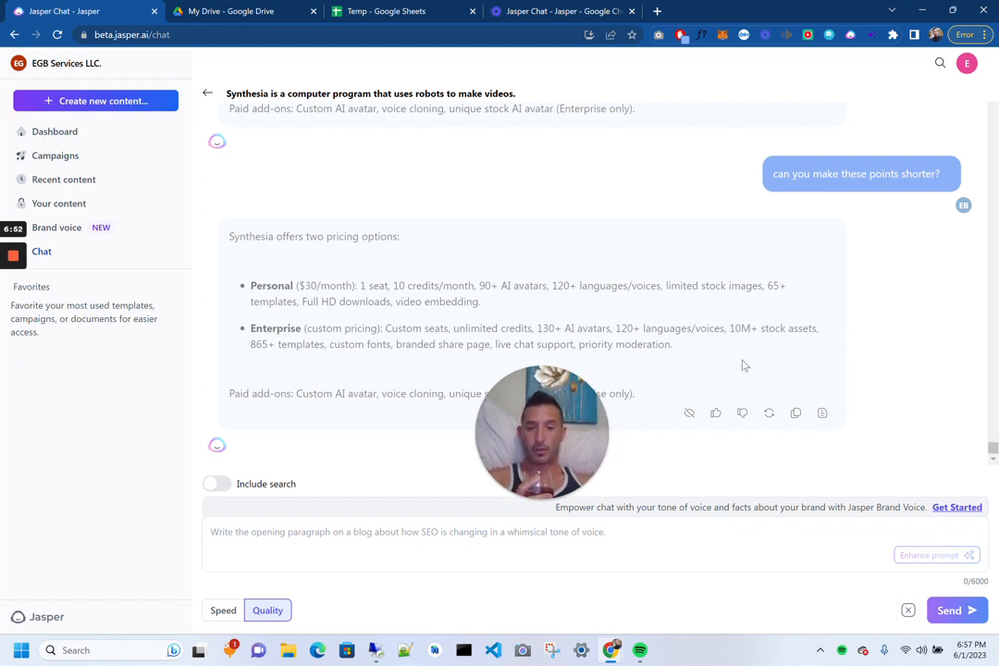
{"action": "mouse_move", "coordinate": [595, 457]}
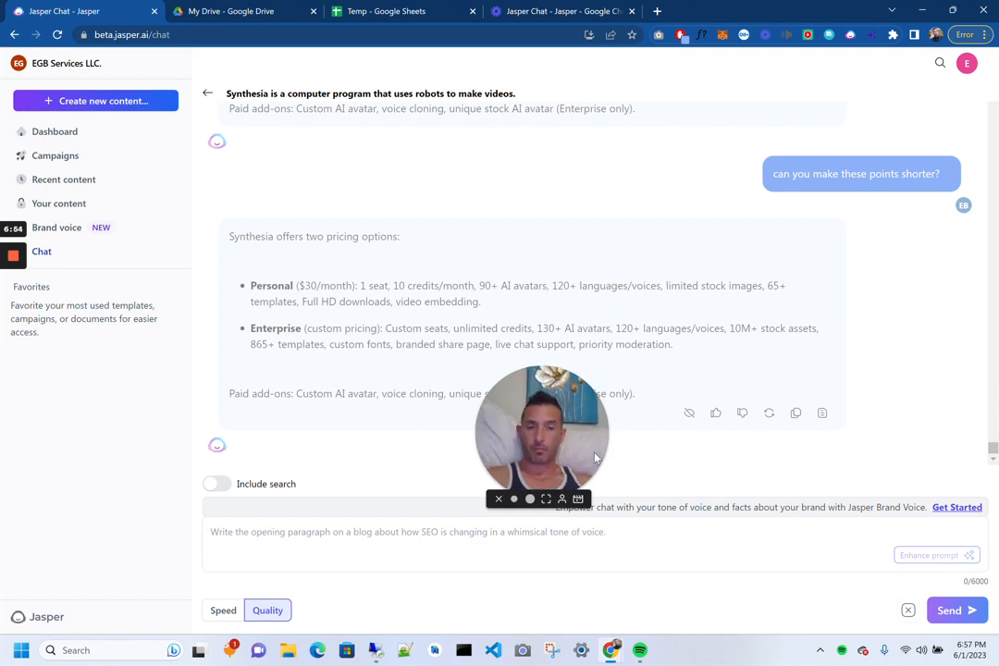
{"action": "left_click_drag", "start_coordinate": [595, 457], "coordinate": [941, 345]}
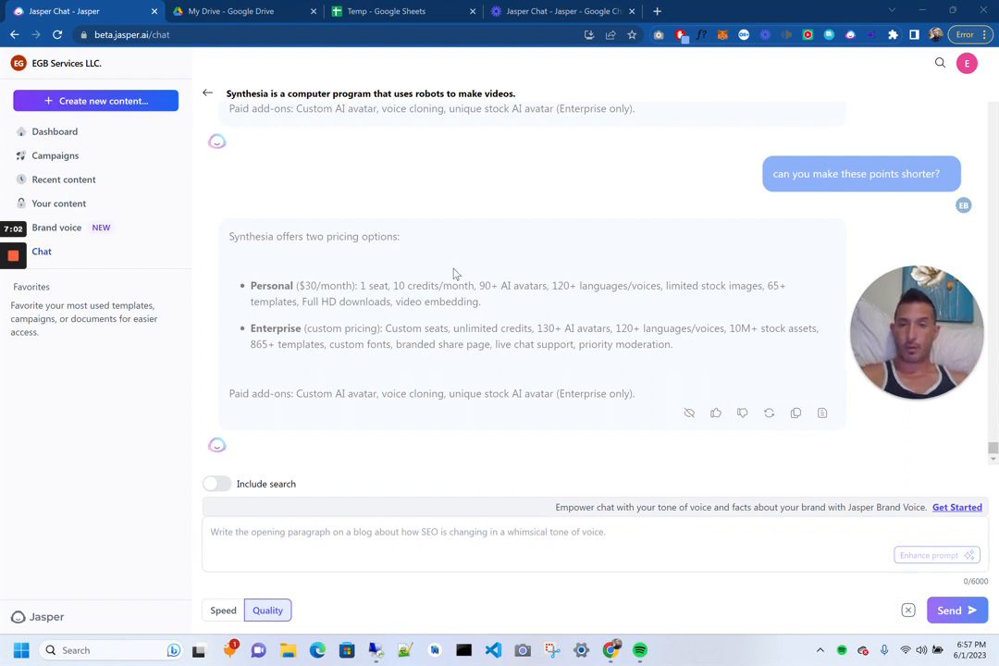
- Switch to the Prompt Library spreadsheet in the other browser window
{"action": "key", "text": "alt+Tab"}
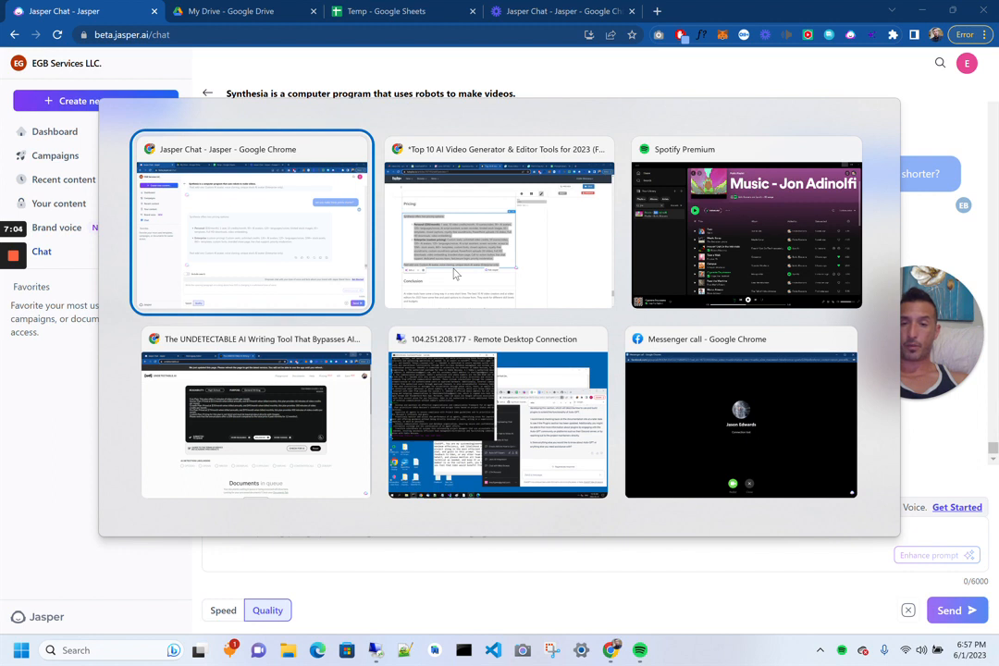
{"action": "key", "text": "alt+Tab"}
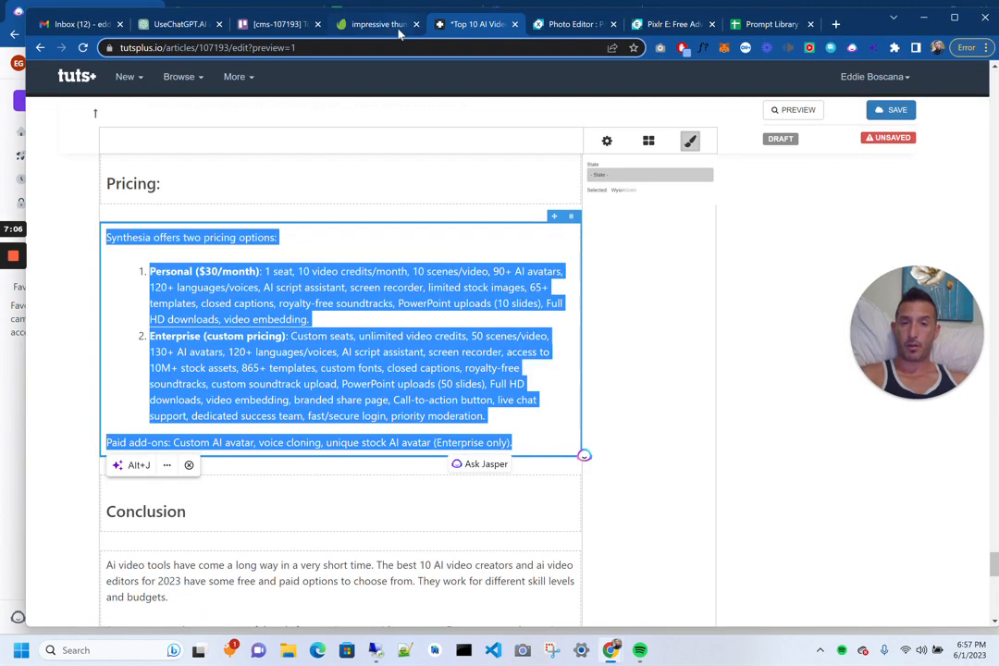
{"action": "left_click", "coordinate": [769, 24]}
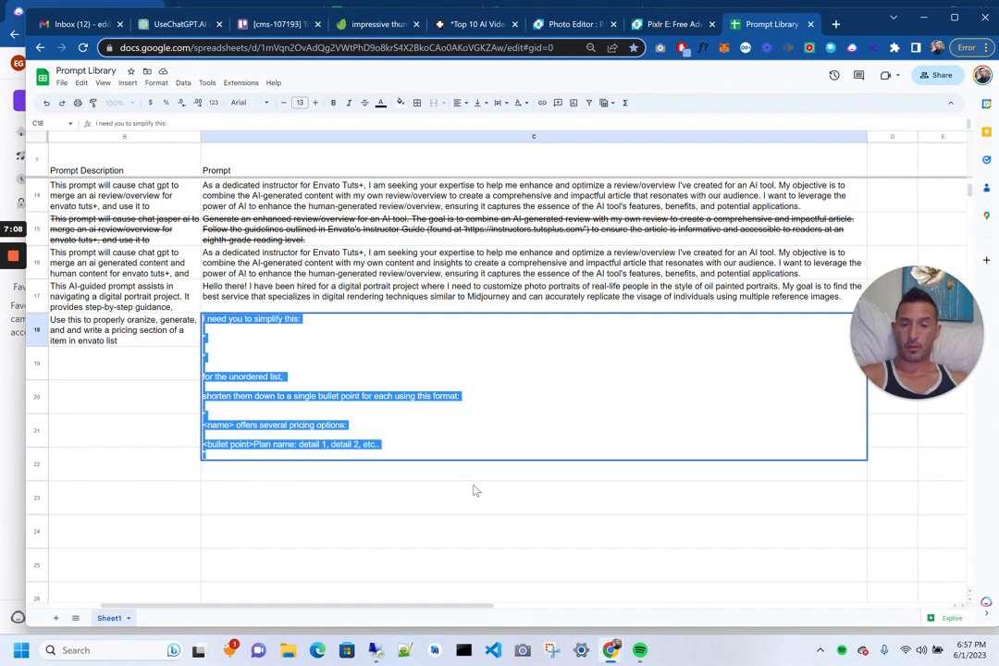
{"action": "key", "text": "alt+Tab"}
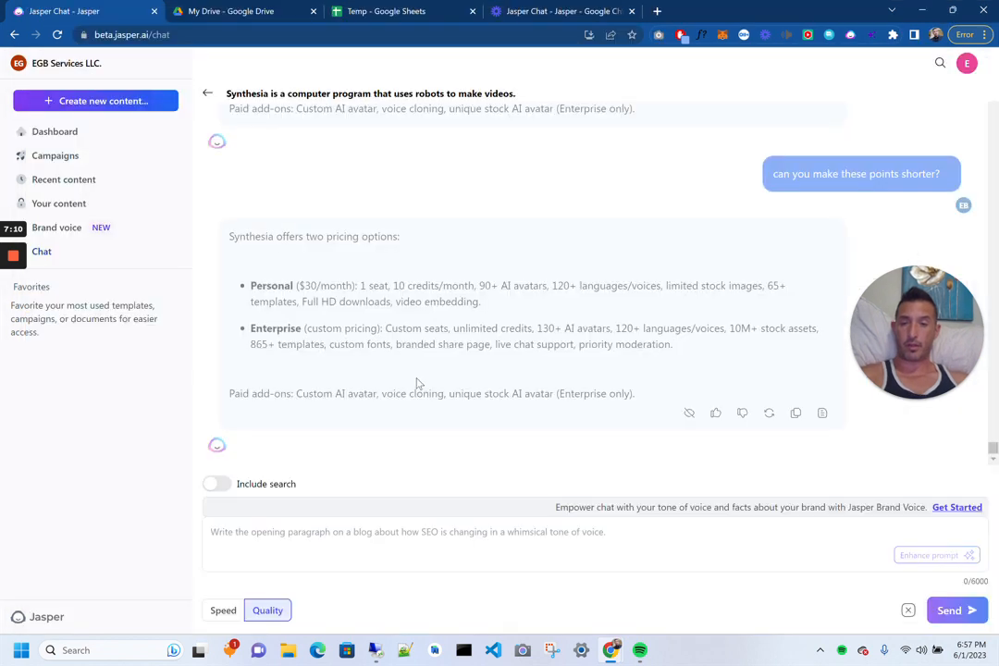
{"action": "key", "text": "alt+Tab"}
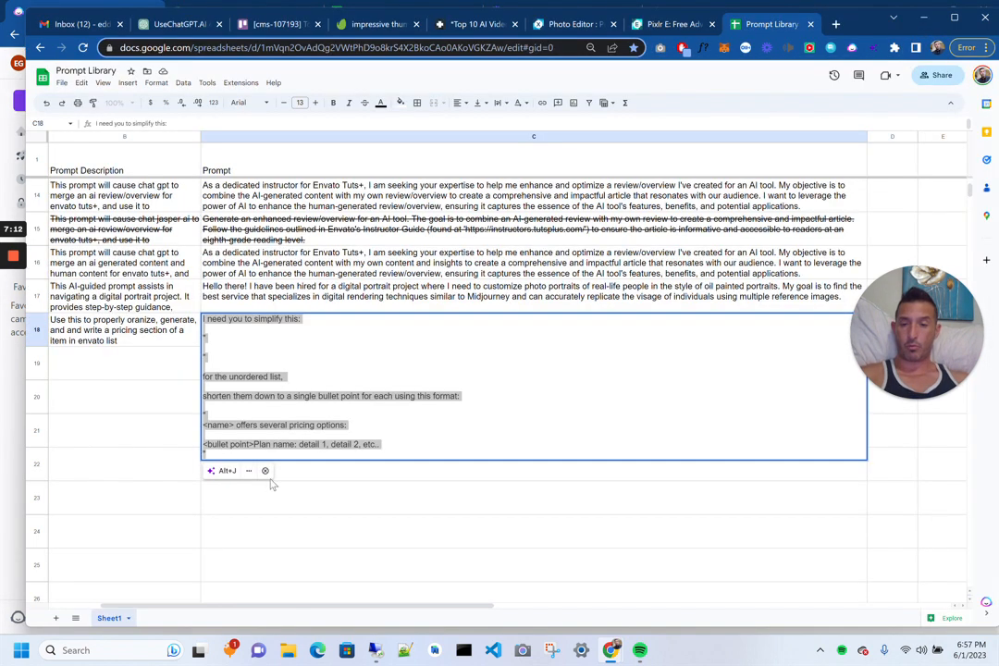
- Examine the title and description of the pricing-section prompt in row 18 of the Prompt Library
{"action": "left_click", "coordinate": [94, 310]}
{"action": "scroll", "coordinate": [90, 334], "scroll_direction": "left", "scroll_amount": 2}
{"action": "left_click", "coordinate": [90, 334]}
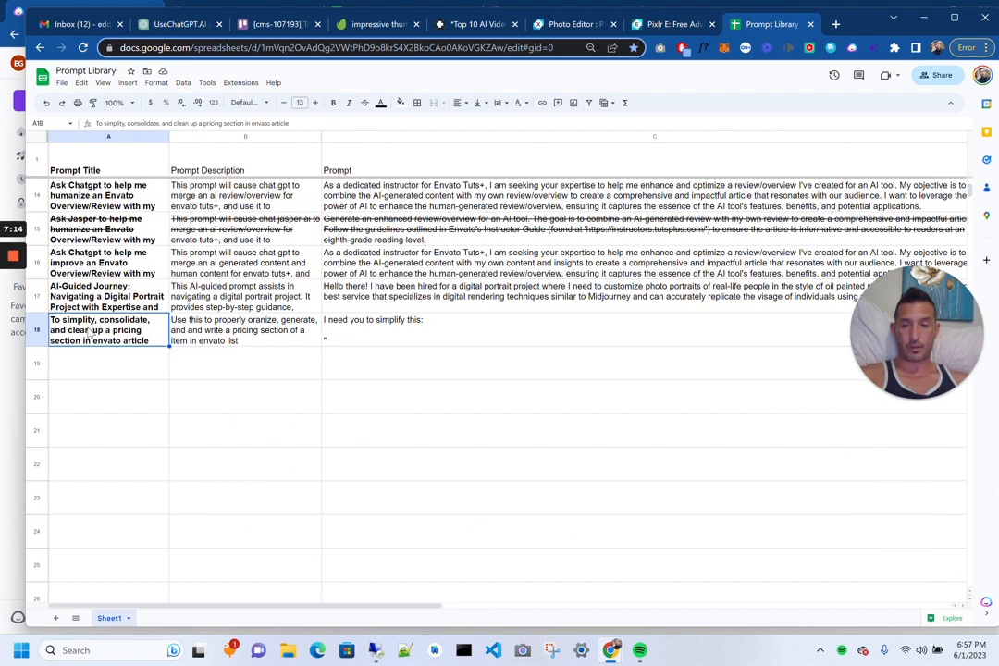
{"action": "double_click", "coordinate": [90, 334]}
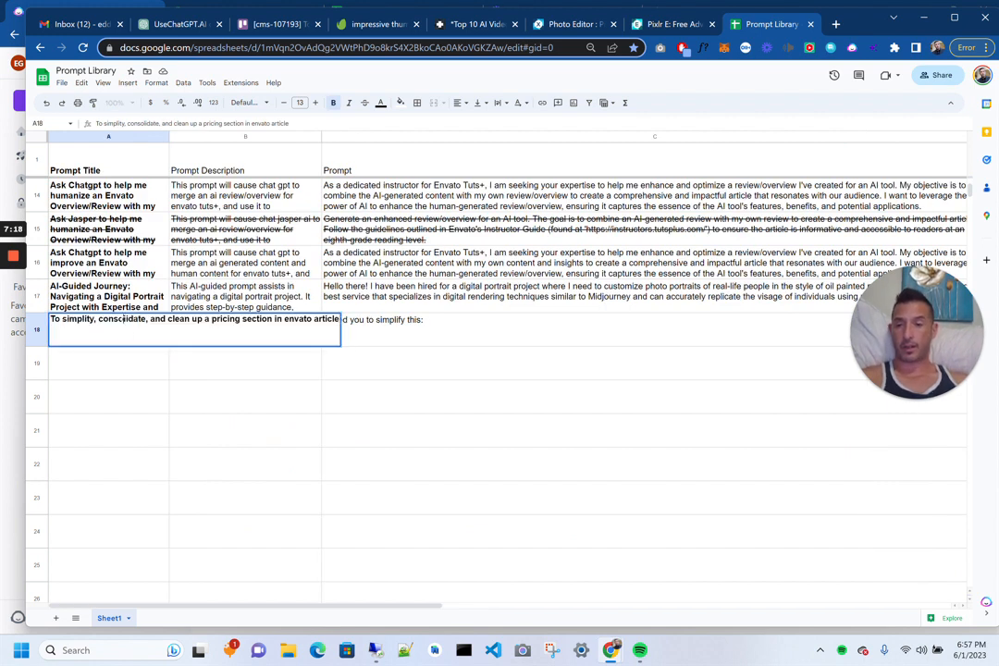
{"action": "left_click", "coordinate": [143, 396]}
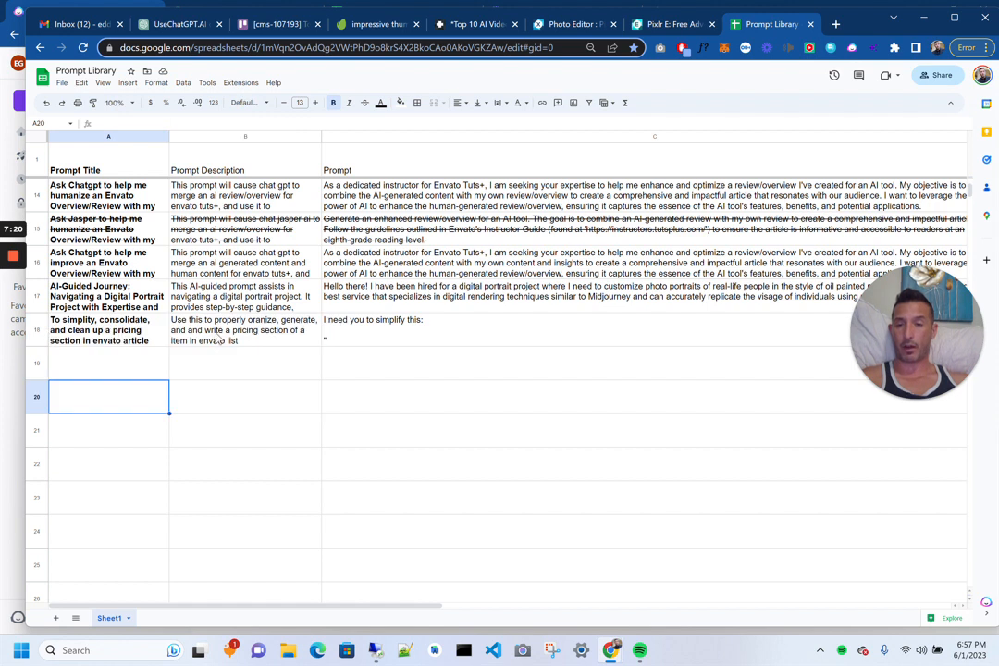
{"action": "left_click", "coordinate": [217, 338]}
{"action": "double_click", "coordinate": [217, 338]}
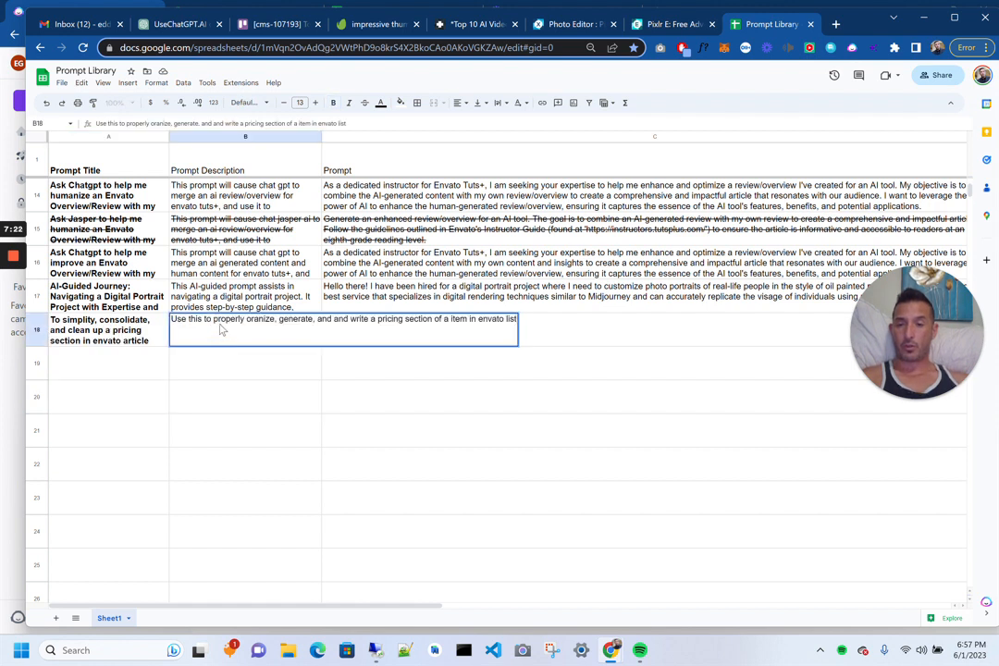
{"action": "key", "text": "ctrl+a"}
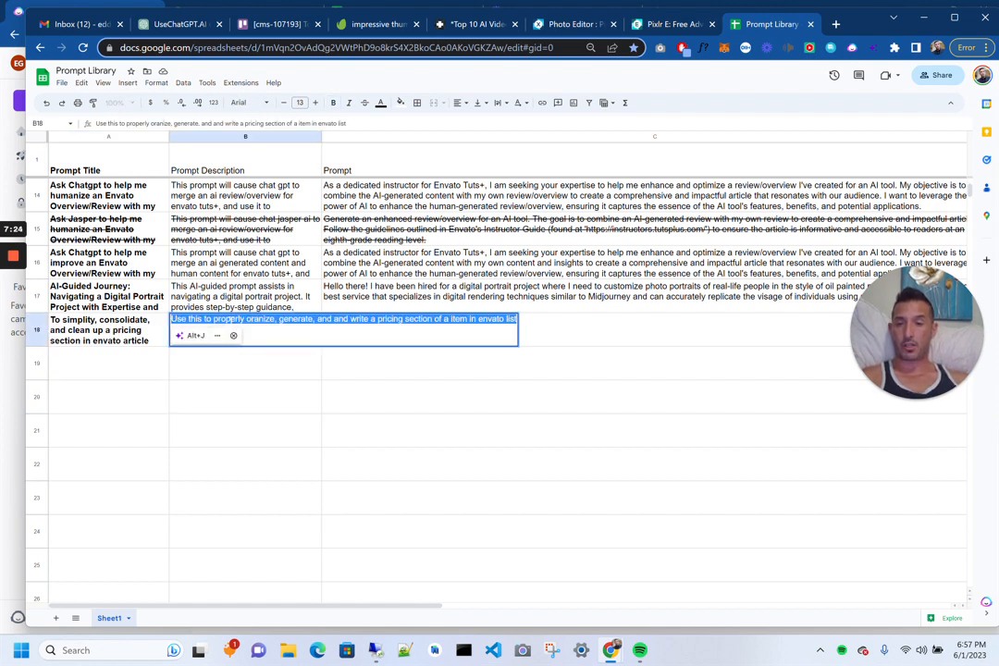
{"action": "left_click", "coordinate": [356, 342]}
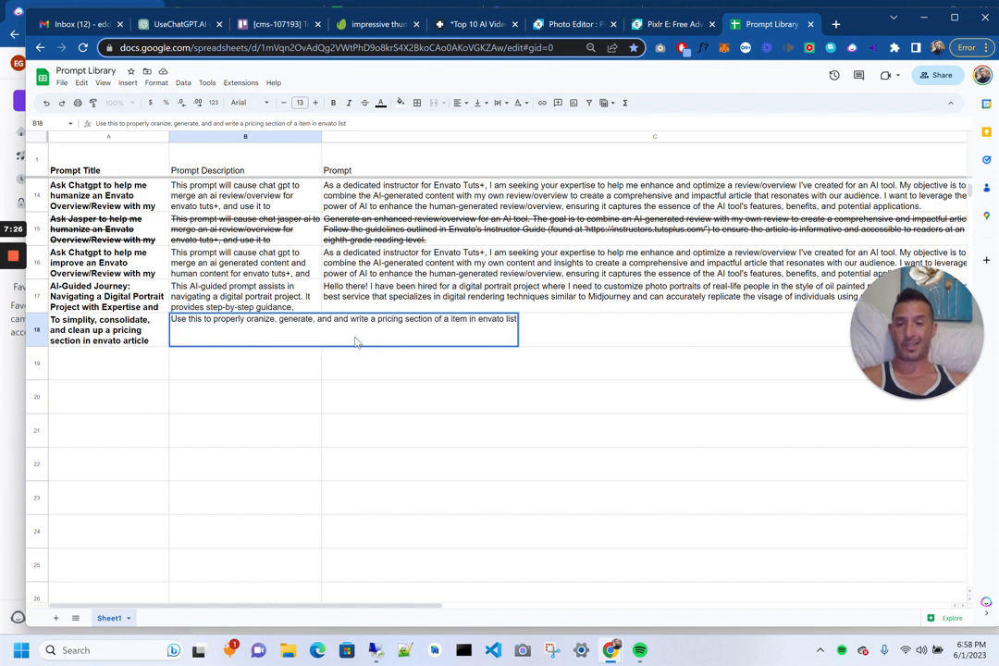
- Copy the full "I need you to simplify this:" prompt from cell C18 and paste it into the Jasper chat message
{"action": "left_click", "coordinate": [540, 325]}
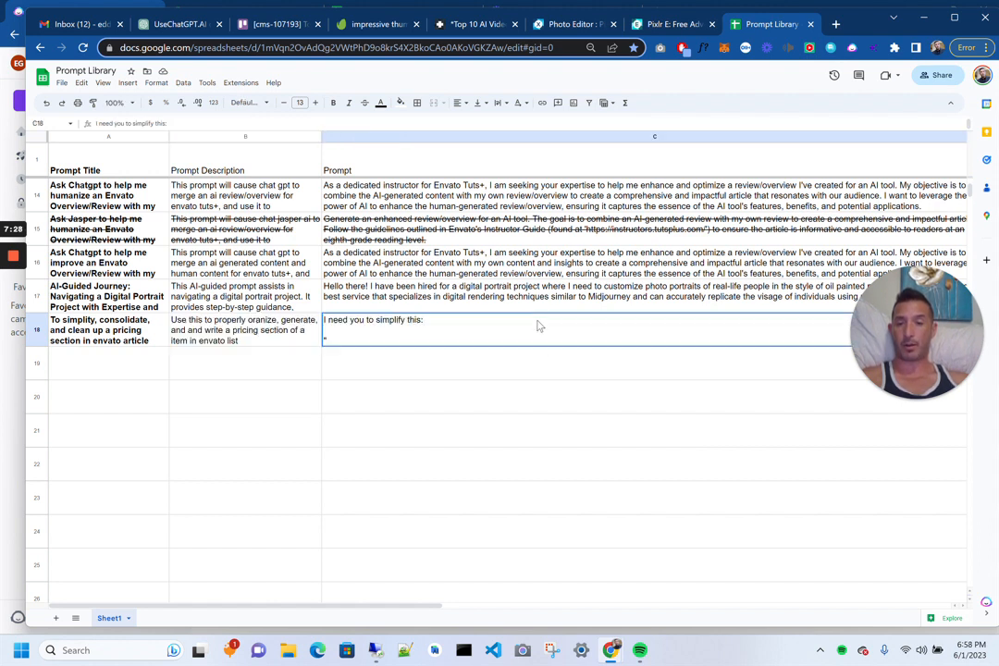
{"action": "double_click", "coordinate": [462, 325]}
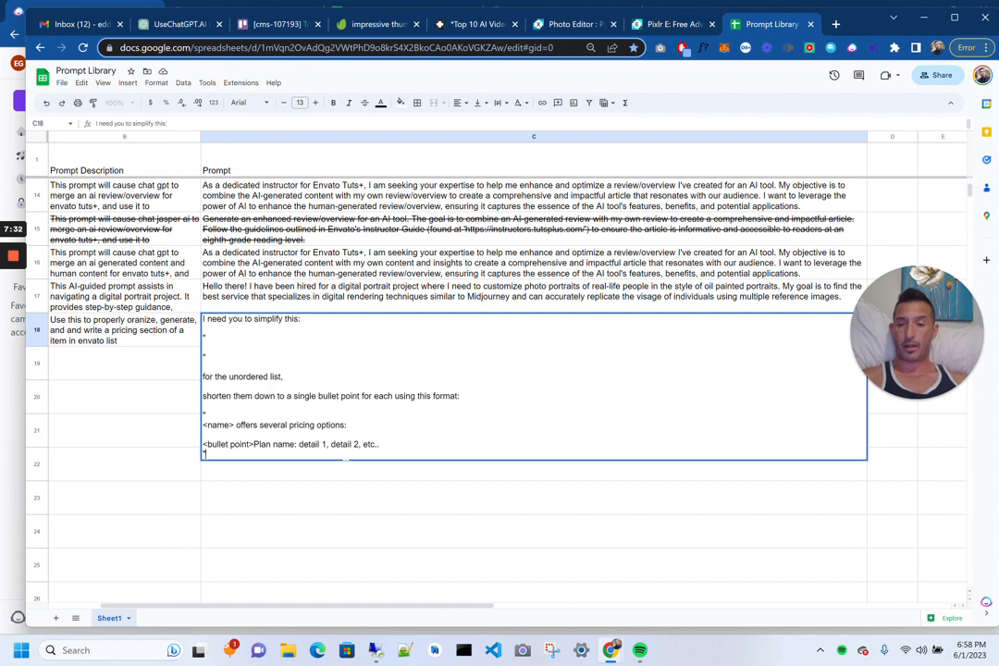
{"action": "left_click_drag", "start_coordinate": [345, 459], "coordinate": [205, 325]}
{"action": "key", "text": "alt+Tab"}
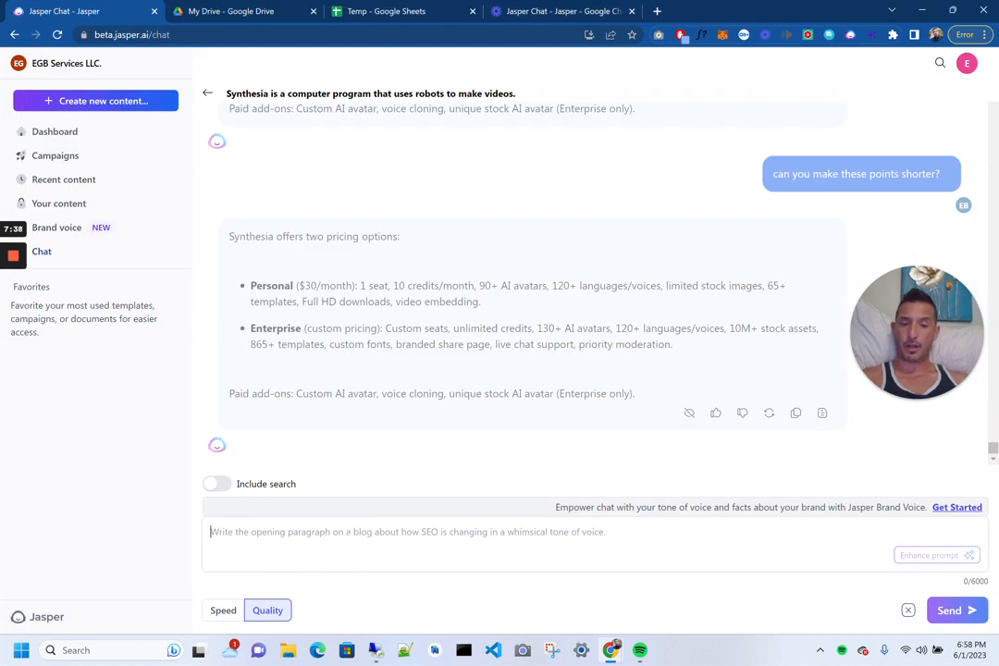
{"action": "key", "text": "ctrl+v"}
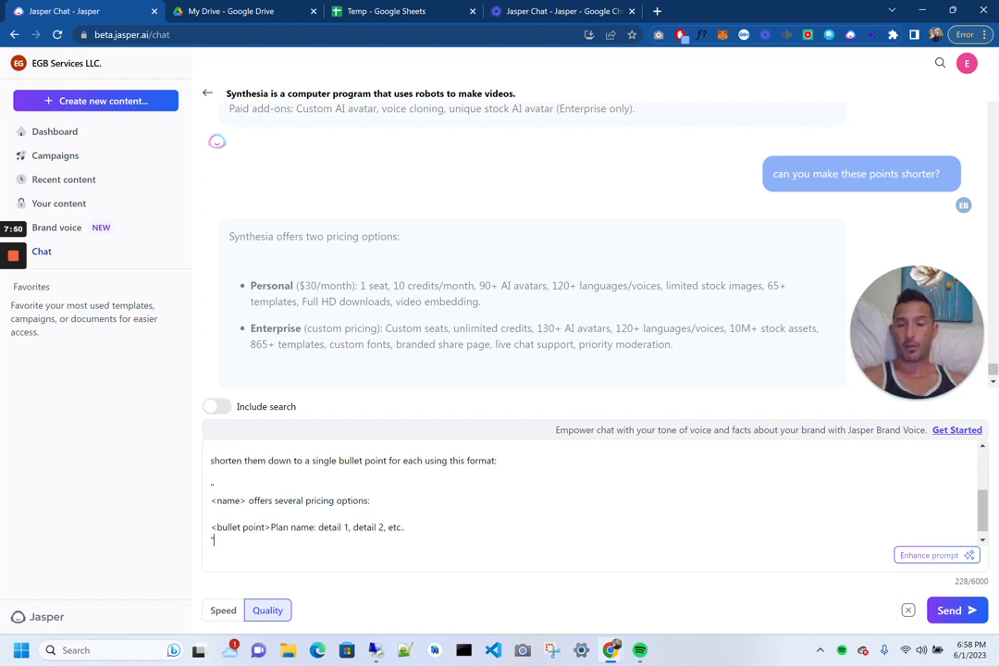
- Copy the Synthesia pricing text from the Tuts+ article and paste it between the first pair of quotation marks in the Jasper prompt
{"action": "scroll", "coordinate": [592, 495], "scroll_direction": "up", "scroll_amount": 5}
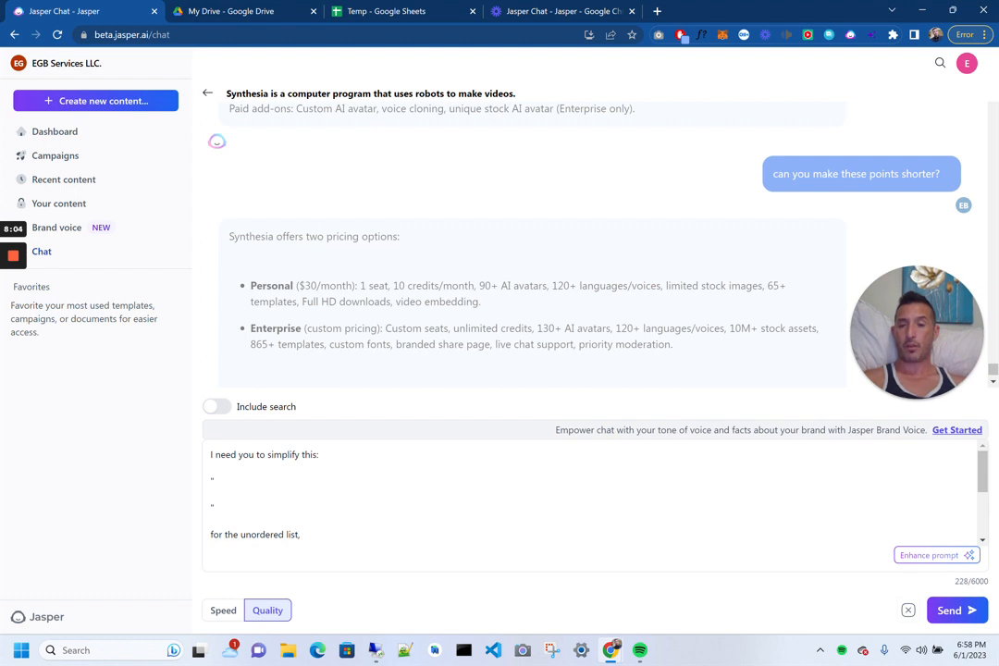
{"action": "left_click_drag", "start_coordinate": [210, 454], "coordinate": [318, 454]}
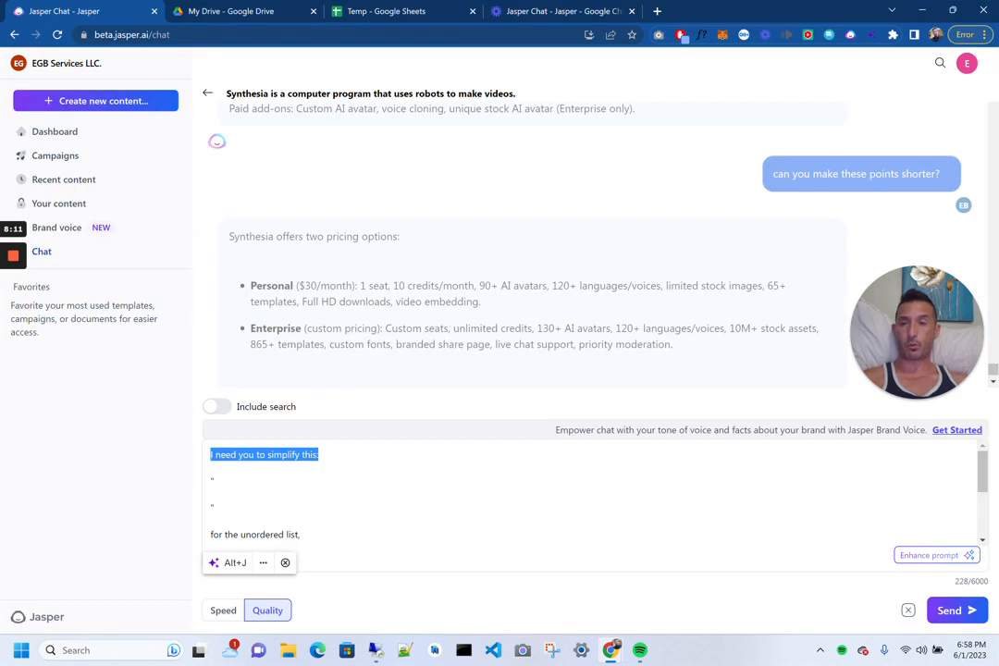
{"action": "key", "text": "alt+Tab"}
{"action": "key", "text": "alt+Tab"}
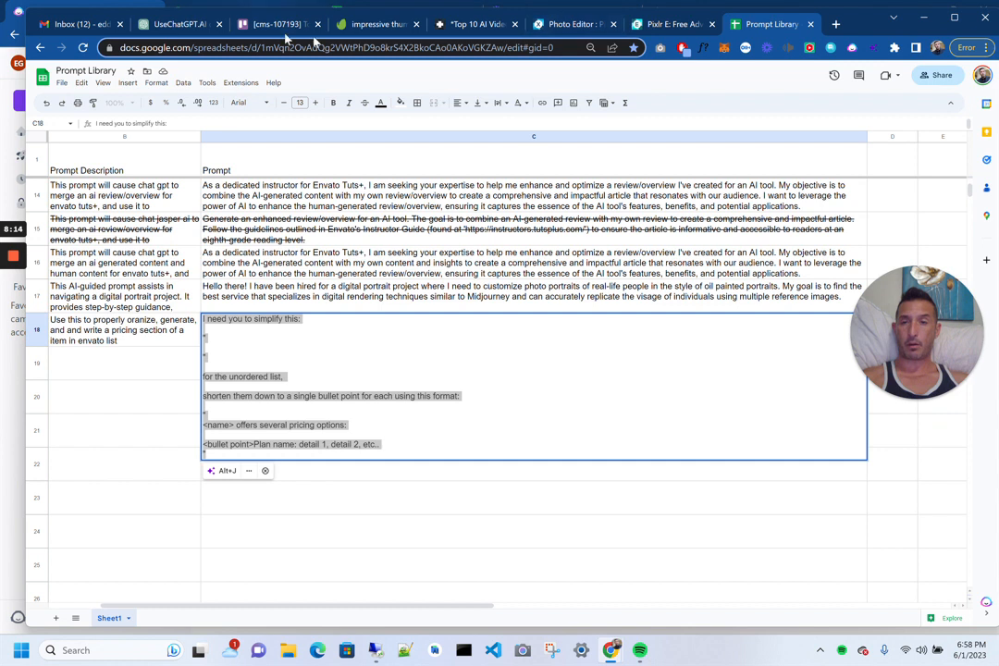
{"action": "left_click", "coordinate": [465, 44]}
{"action": "left_click", "coordinate": [467, 34]}
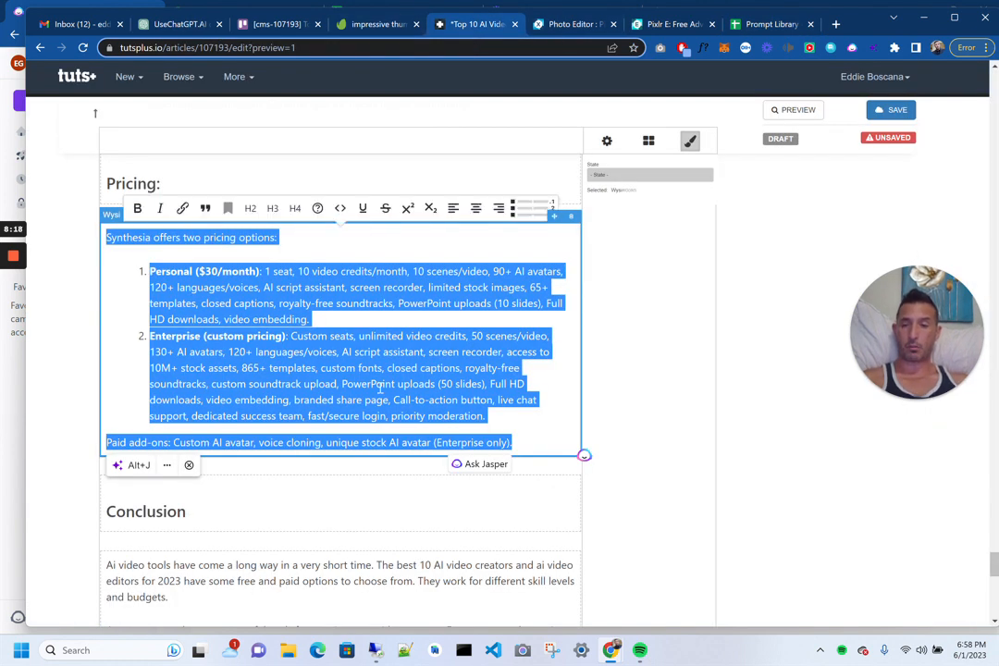
{"action": "key", "text": "alt+Tab"}
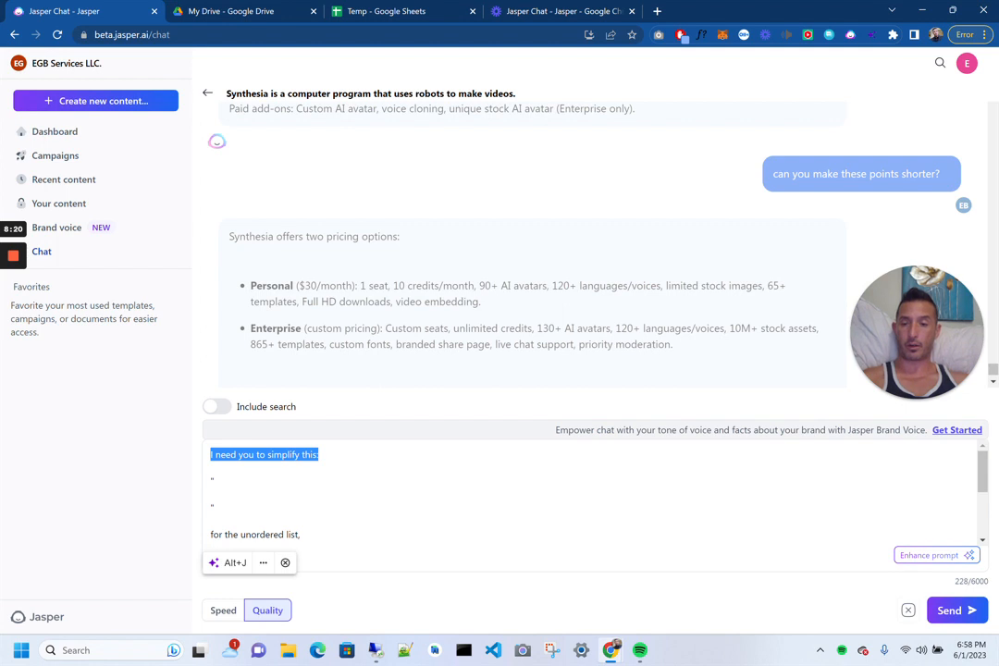
{"action": "left_click", "coordinate": [212, 494]}
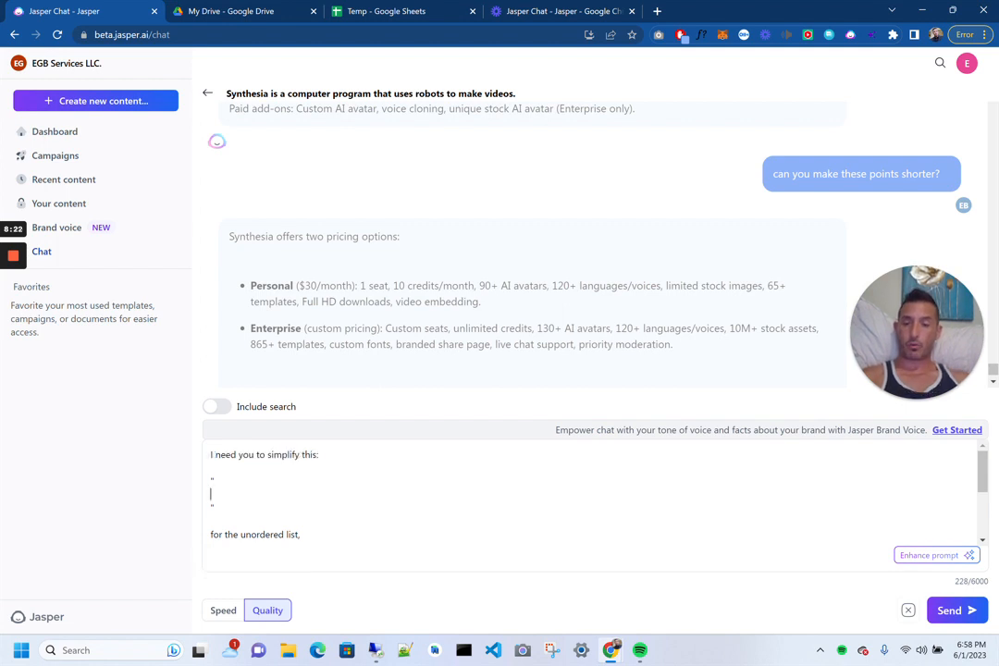
{"action": "key", "text": "ctrl+v"}
- Join "for the unordered list," and the "shorten them down" instruction into one line, and add a comma after the pricing text's closing quote
{"action": "scroll", "coordinate": [592, 490], "scroll_direction": "down", "scroll_amount": 2}
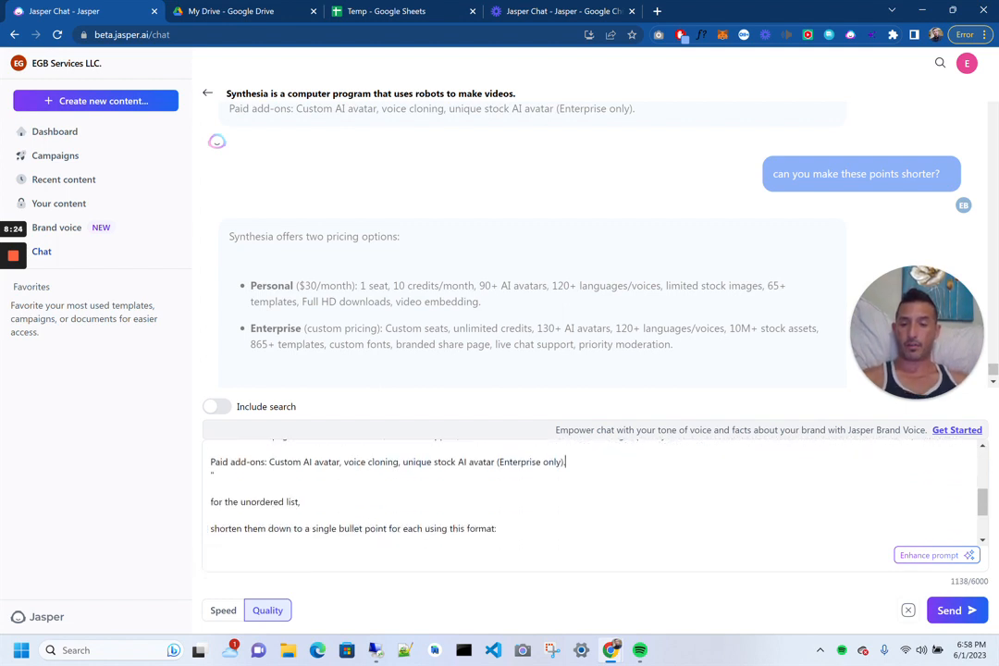
{"action": "double_click", "coordinate": [216, 501]}
{"action": "left_click", "coordinate": [214, 475]}
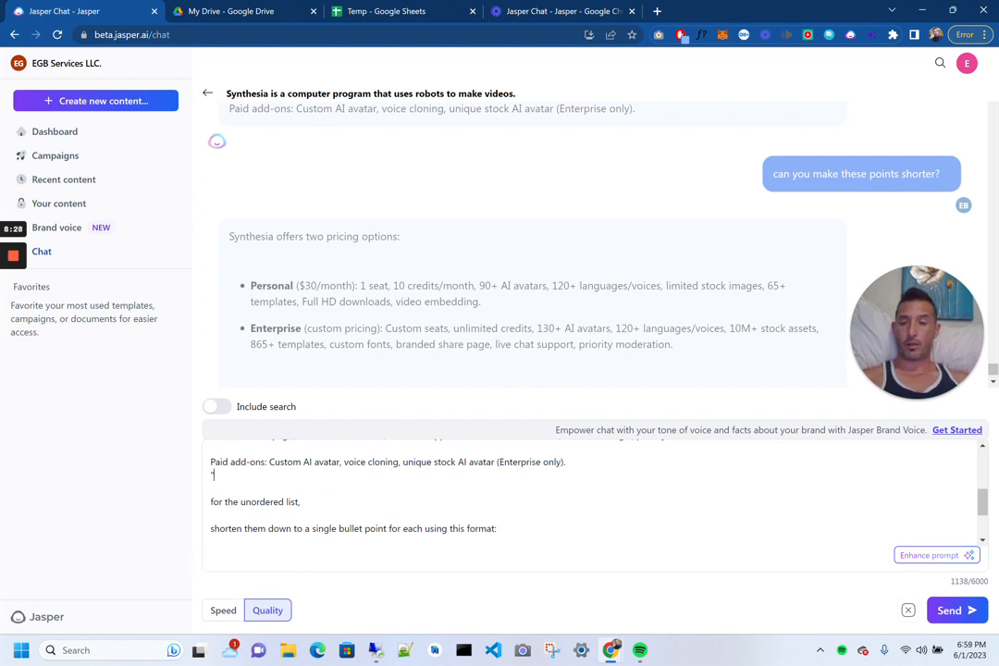
{"action": "left_click_drag", "start_coordinate": [211, 501], "coordinate": [303, 501]}
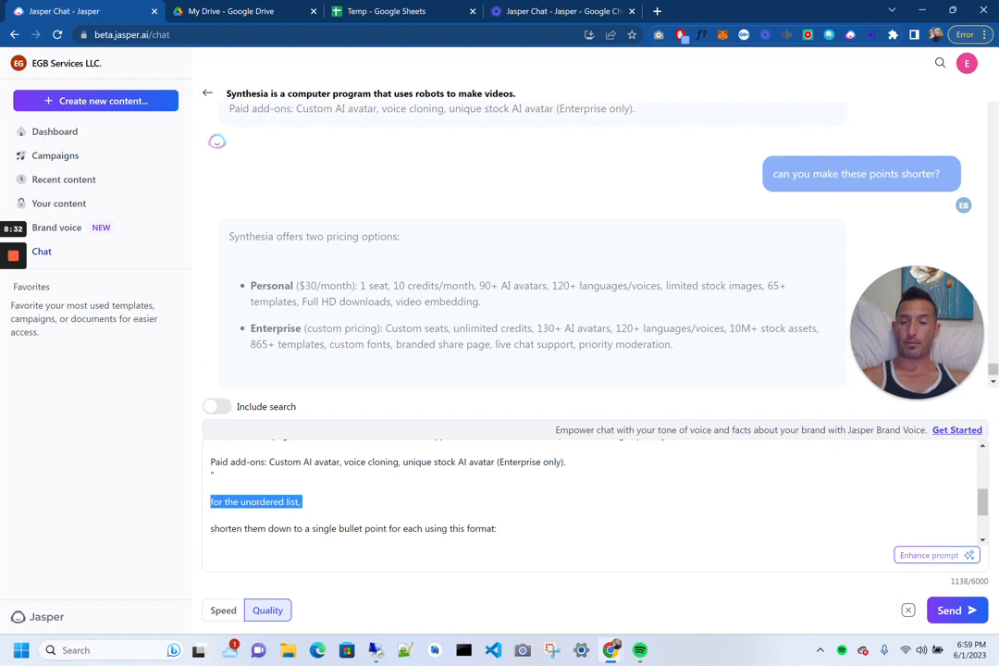
{"action": "left_click", "coordinate": [211, 529]}
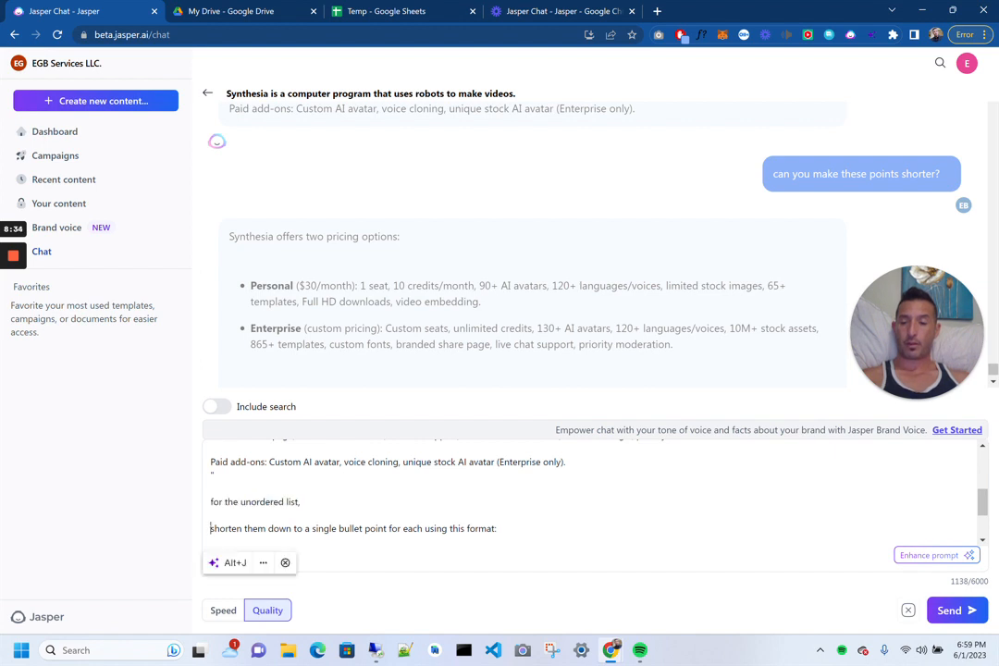
{"action": "scroll", "coordinate": [592, 492], "scroll_direction": "down", "scroll_amount": 1}
{"action": "scroll", "coordinate": [592, 492], "scroll_direction": "down", "scroll_amount": 1}
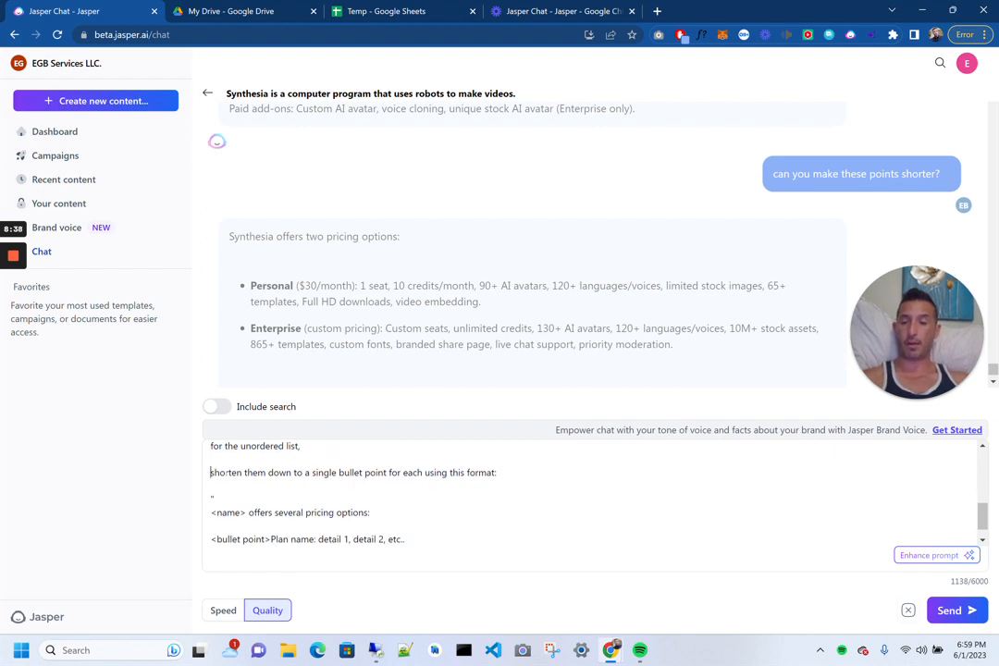
{"action": "key", "text": "BackSpace"}
{"action": "key", "text": "BackSpace"}
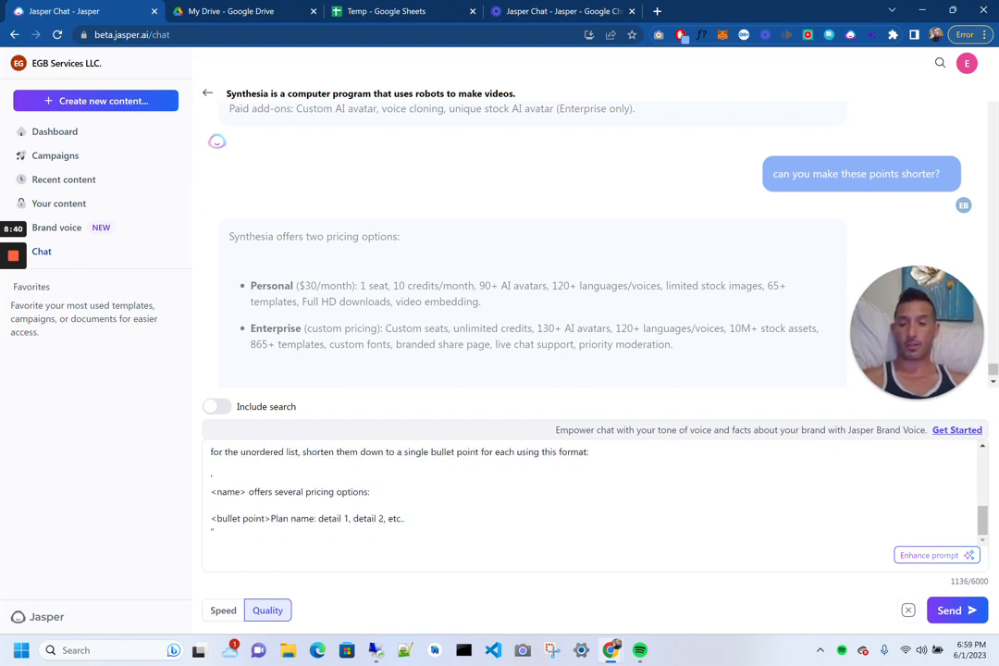
{"action": "scroll", "coordinate": [592, 492], "scroll_direction": "up", "scroll_amount": 1}
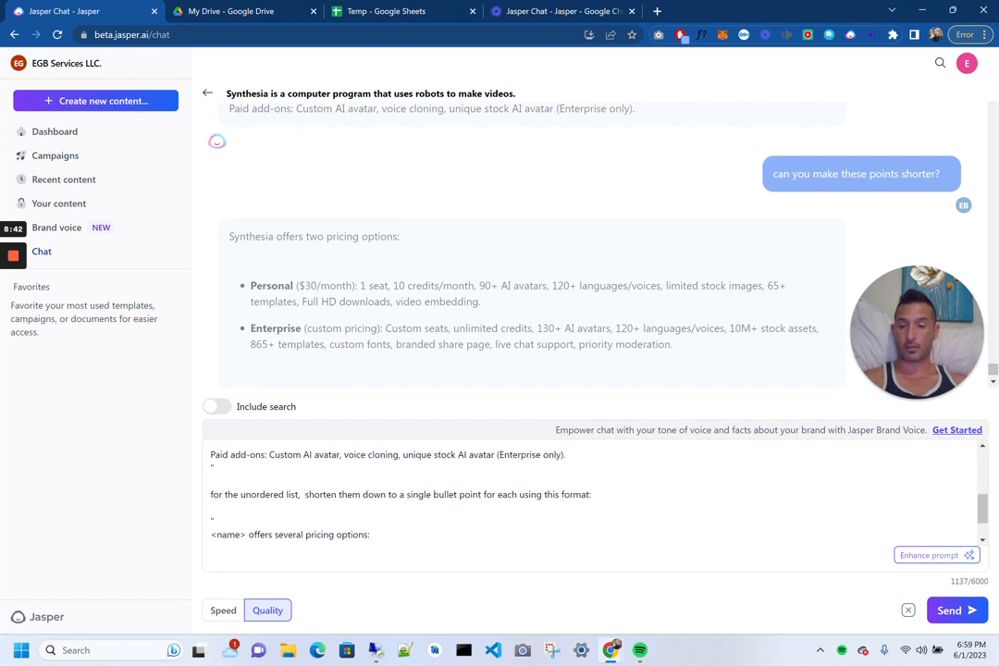
{"action": "type", "text": ","}
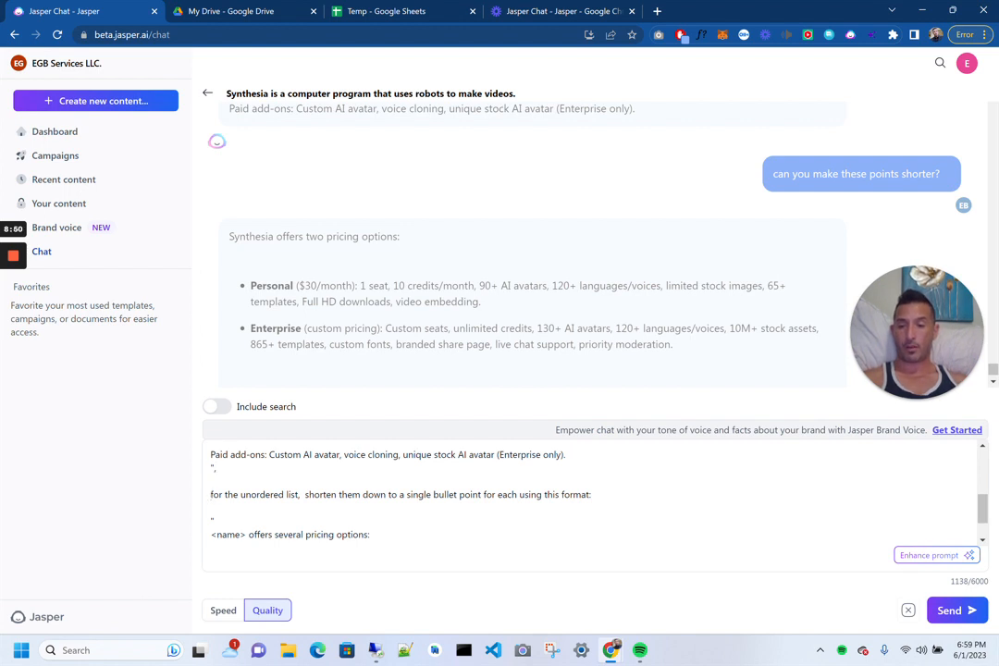
- Review the assembled Jasper prompt, from the quoted Synthesia pricing text to the single-bullet instruction and the format template
{"action": "left_click_drag", "start_coordinate": [211, 495], "coordinate": [592, 495]}
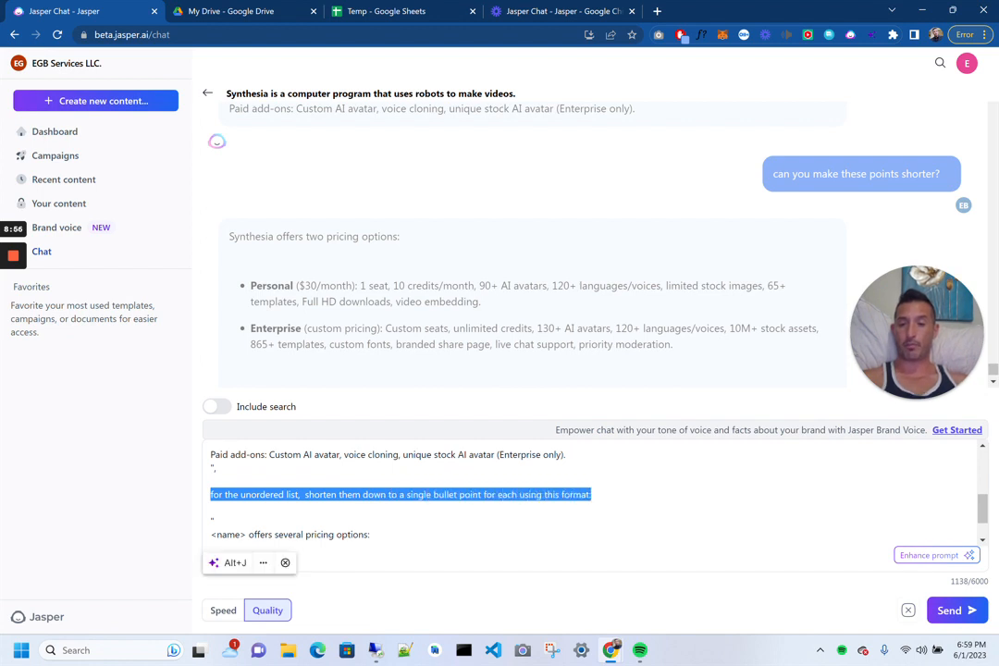
{"action": "left_click", "coordinate": [370, 534]}
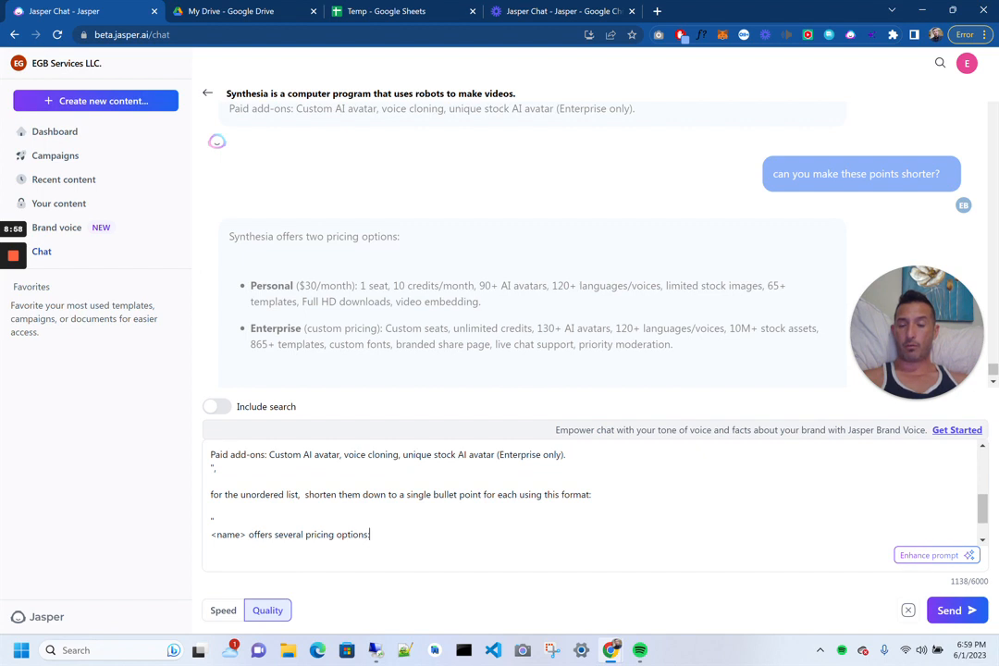
{"action": "scroll", "coordinate": [429, 540], "scroll_direction": "up", "scroll_amount": 1}
{"action": "scroll", "coordinate": [429, 539], "scroll_direction": "up", "scroll_amount": 3}
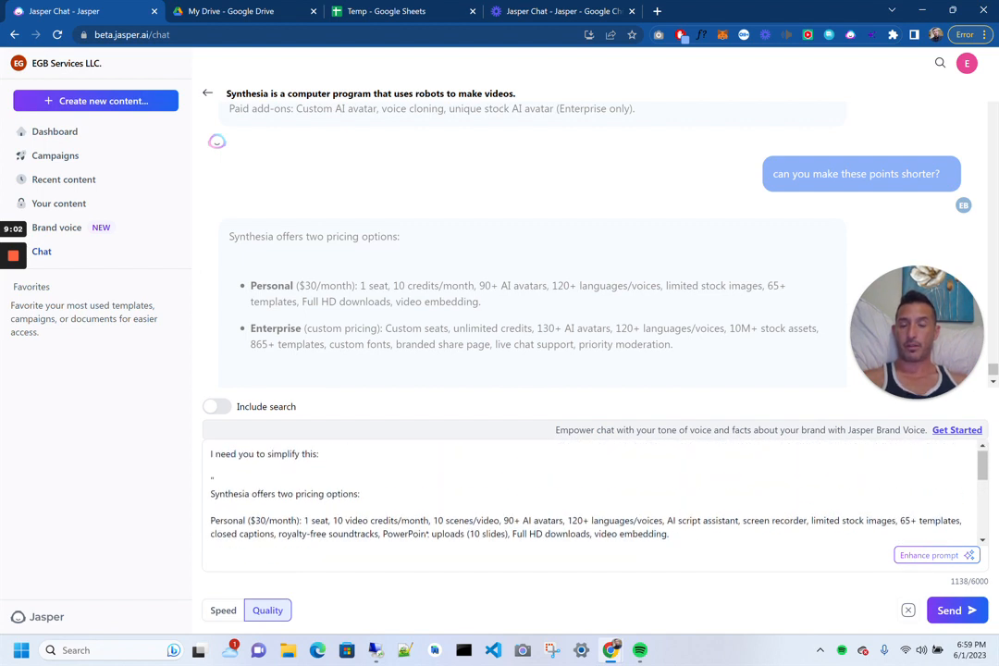
{"action": "scroll", "coordinate": [428, 533], "scroll_direction": "down", "scroll_amount": 10}
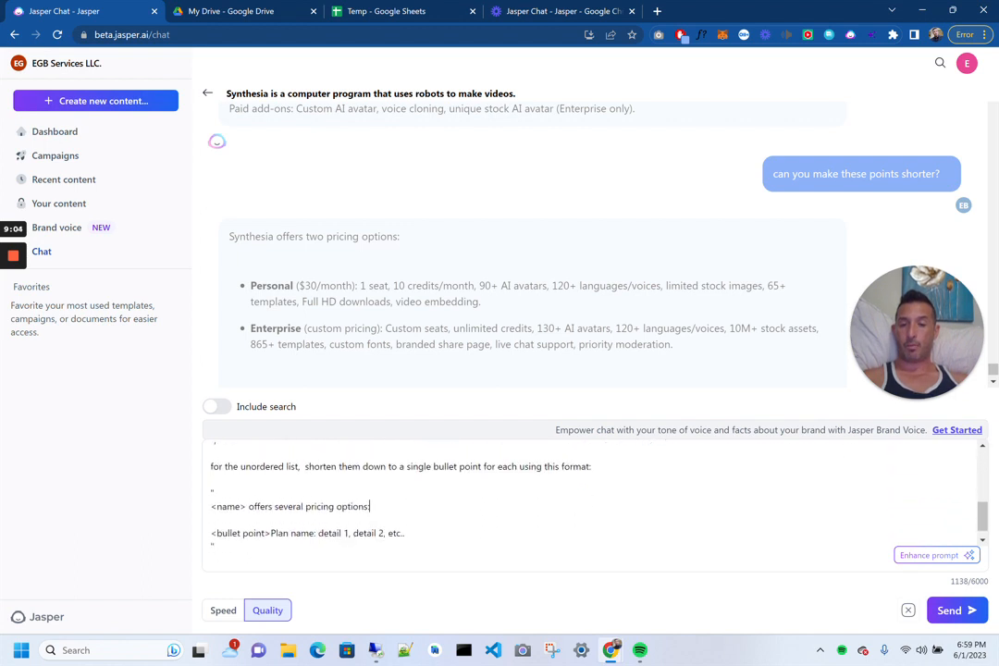
{"action": "left_click", "coordinate": [370, 506]}
{"action": "key", "text": "ctrl+shift+End"}
{"action": "key", "text": "Delete"}
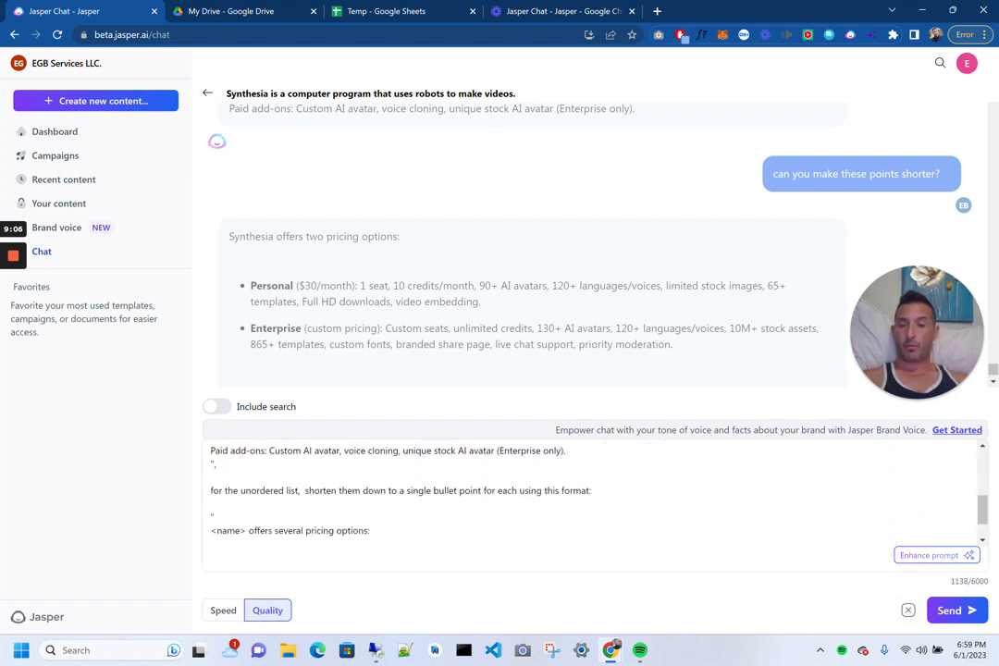
{"action": "scroll", "coordinate": [398, 506], "scroll_direction": "up", "scroll_amount": 1}
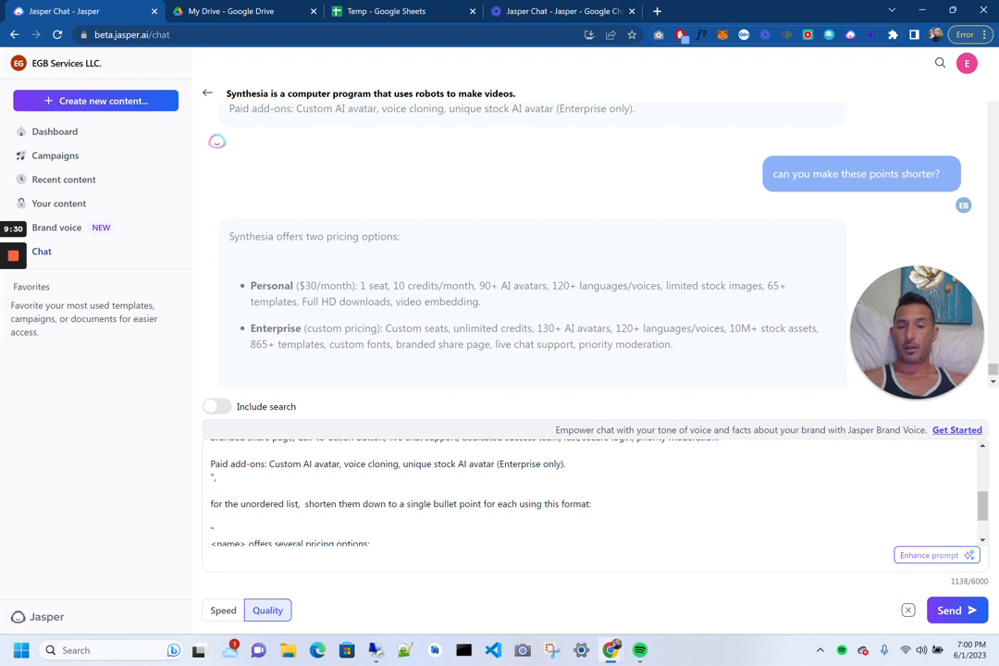
- Put the opening quote, "Synthesia offers two pricing options:" and the Personal plan on one line, separated by a blank line from "I need you to simplify this:"
{"action": "scroll", "coordinate": [592, 495], "scroll_direction": "up", "scroll_amount": 6}
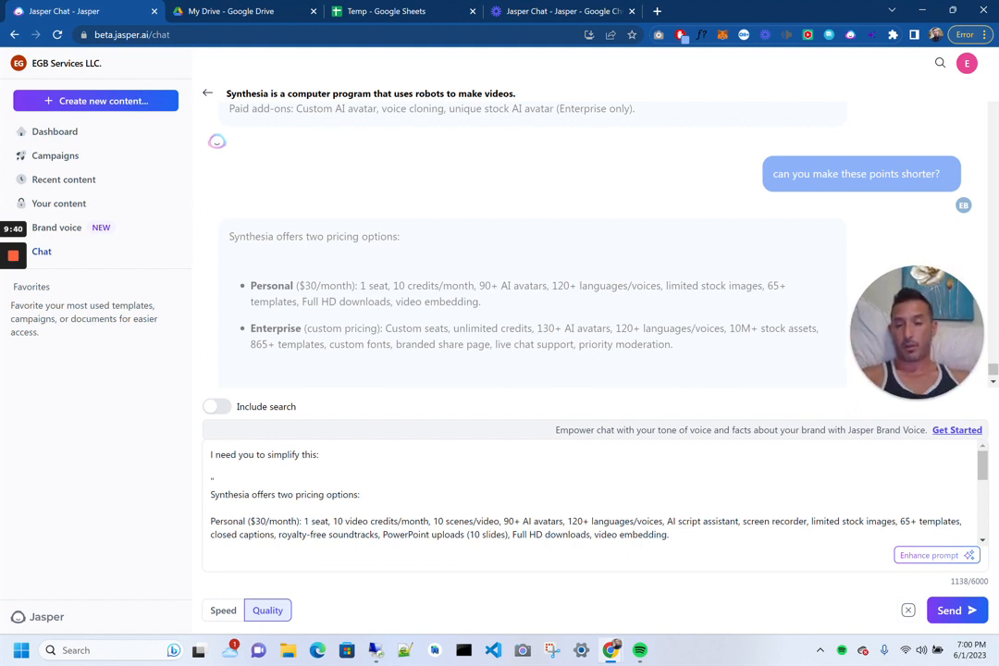
{"action": "key", "text": "BackSpace"}
{"action": "key", "text": "BackSpace"}
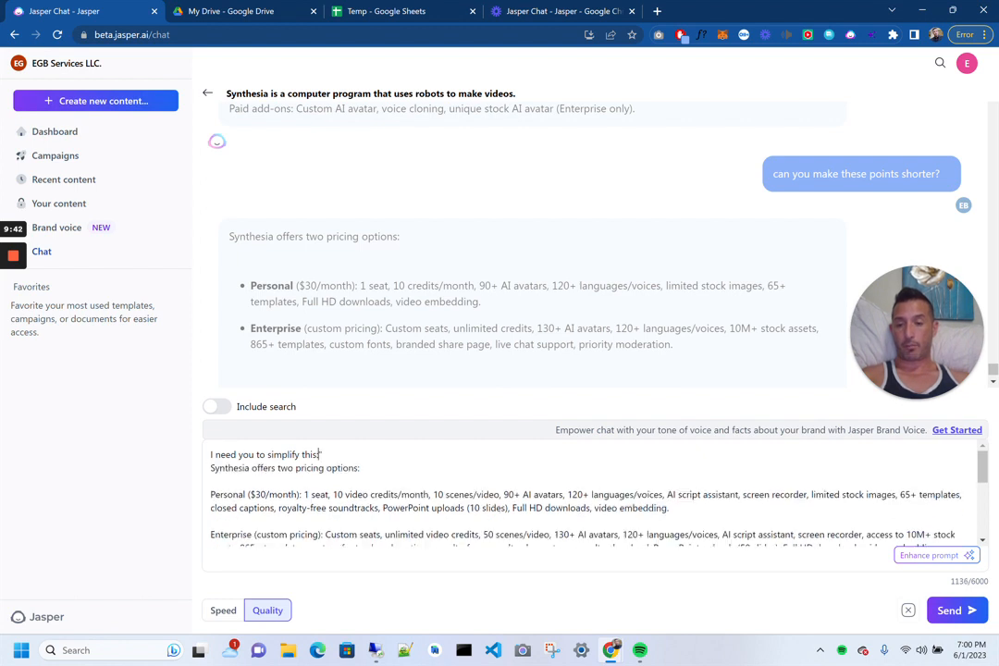
{"action": "type", "text": "\""}
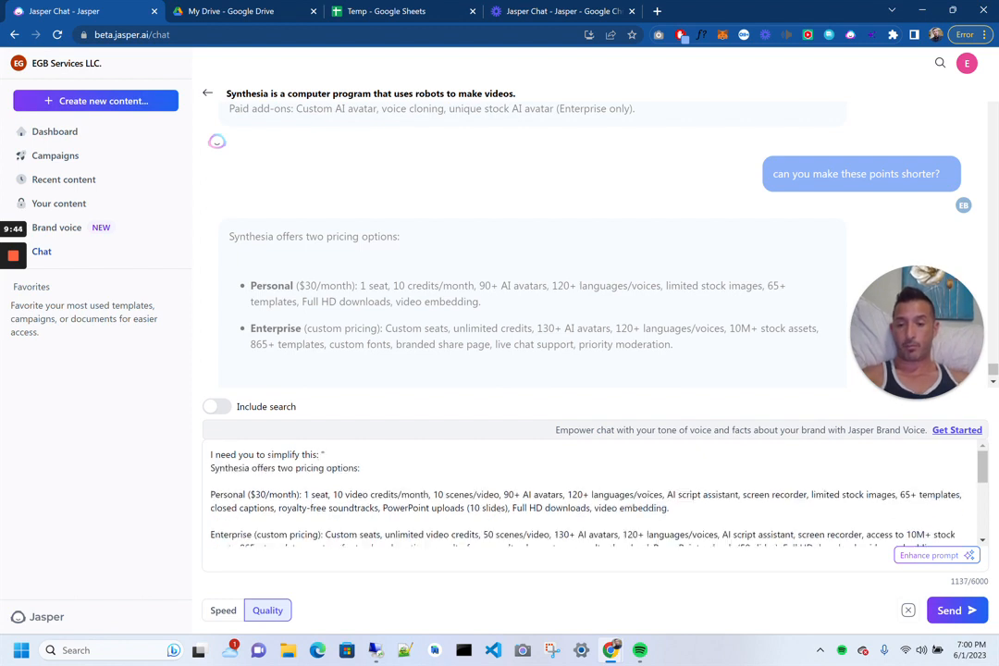
{"action": "key", "text": "BackSpace"}
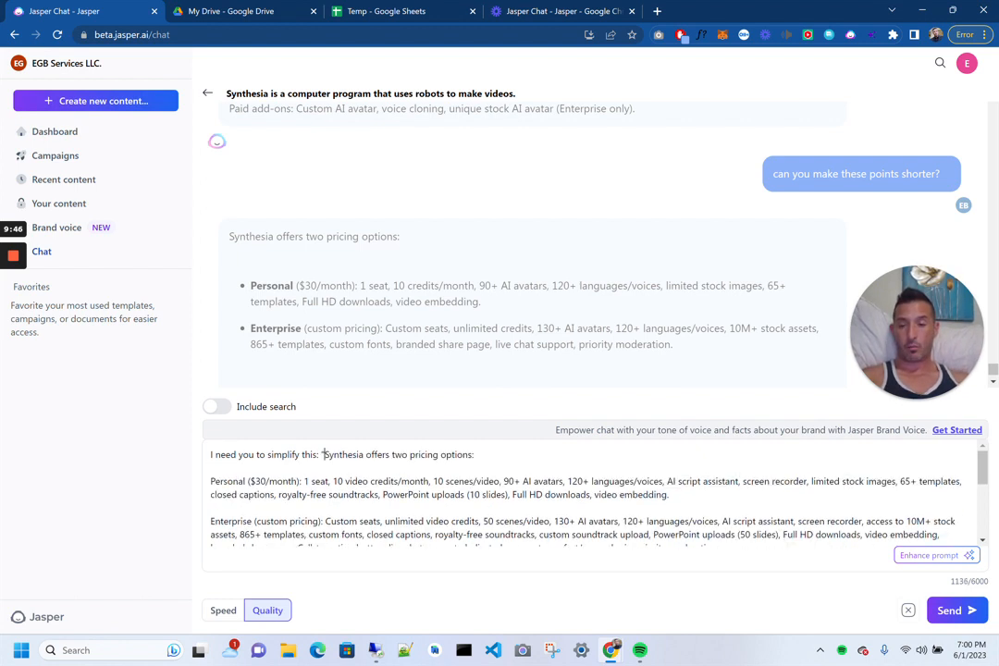
{"action": "key", "text": "Delete"}
{"action": "key", "text": "Delete"}
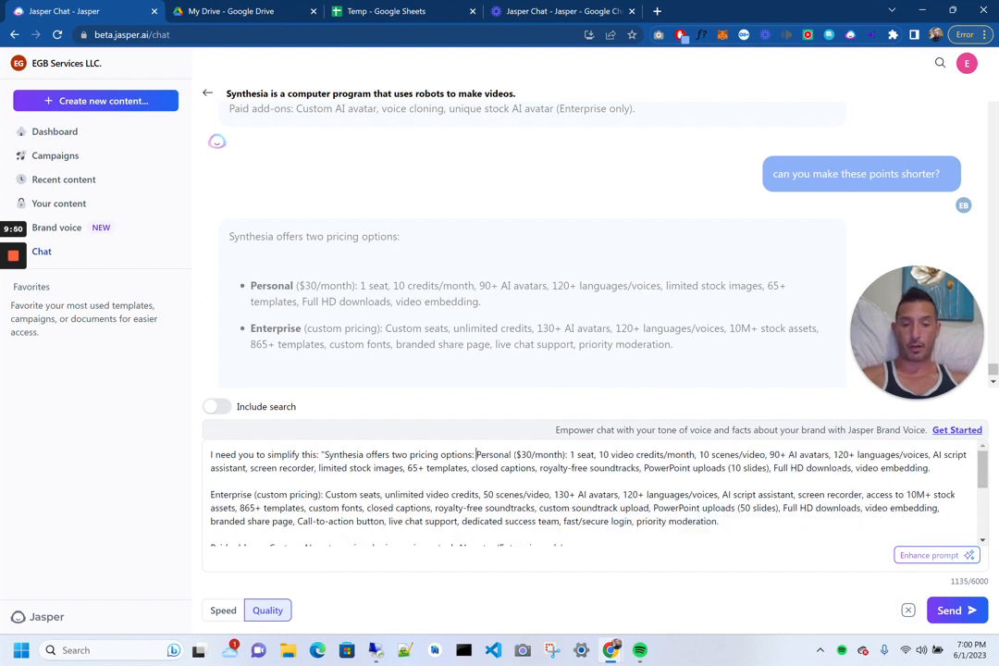
{"action": "key", "text": "shift+Return"}
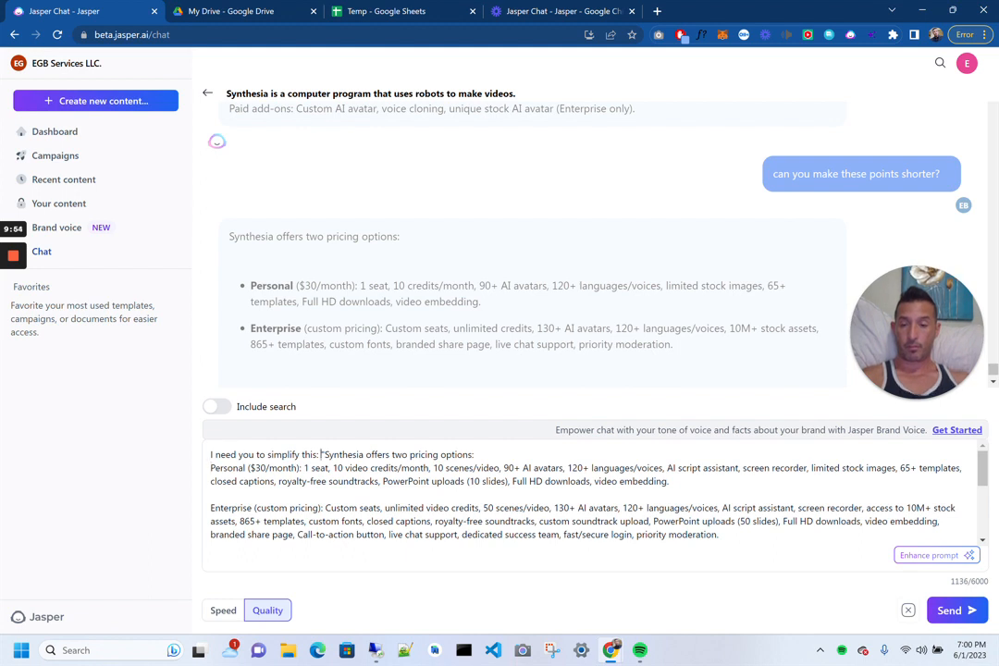
{"action": "key", "text": "shift+Return"}
{"action": "key", "text": "shift+Return"}
{"action": "left_click", "coordinate": [384, 481]}
{"action": "key", "text": "Delete"}
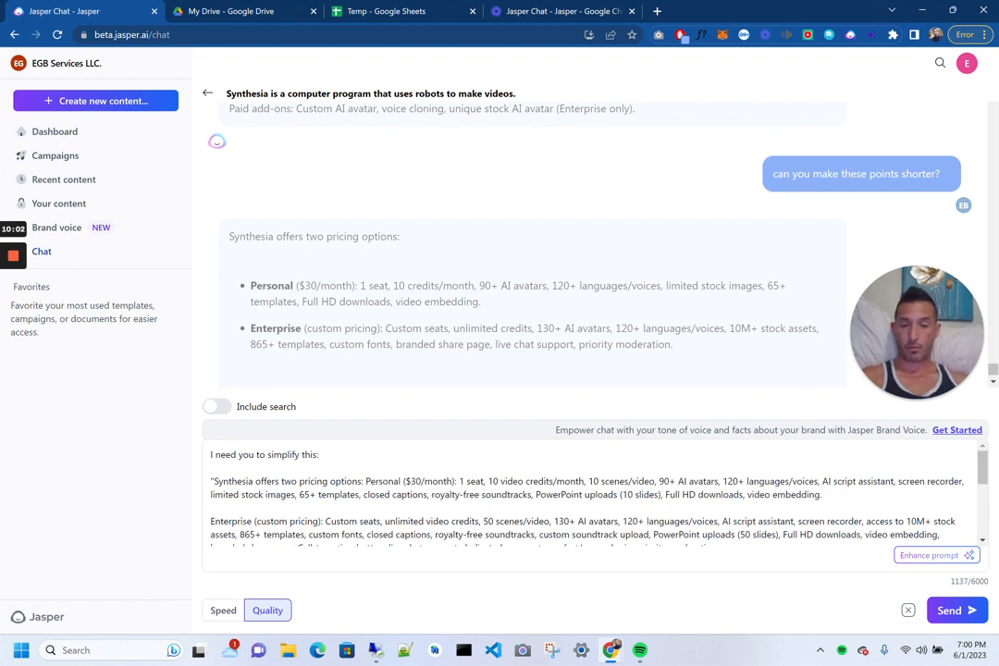
- Join the pricing text's closing quote and the "for the unordered list" instruction onto the end of the "Paid add-ons" line
{"action": "scroll", "coordinate": [592, 495], "scroll_direction": "down", "scroll_amount": 2}
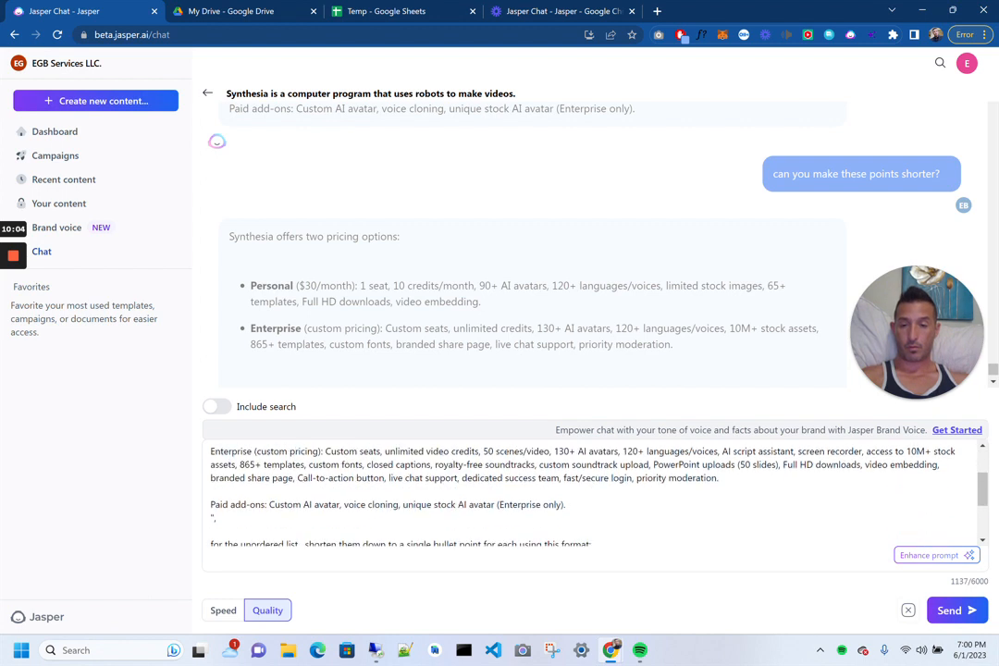
{"action": "key", "text": "BackSpace"}
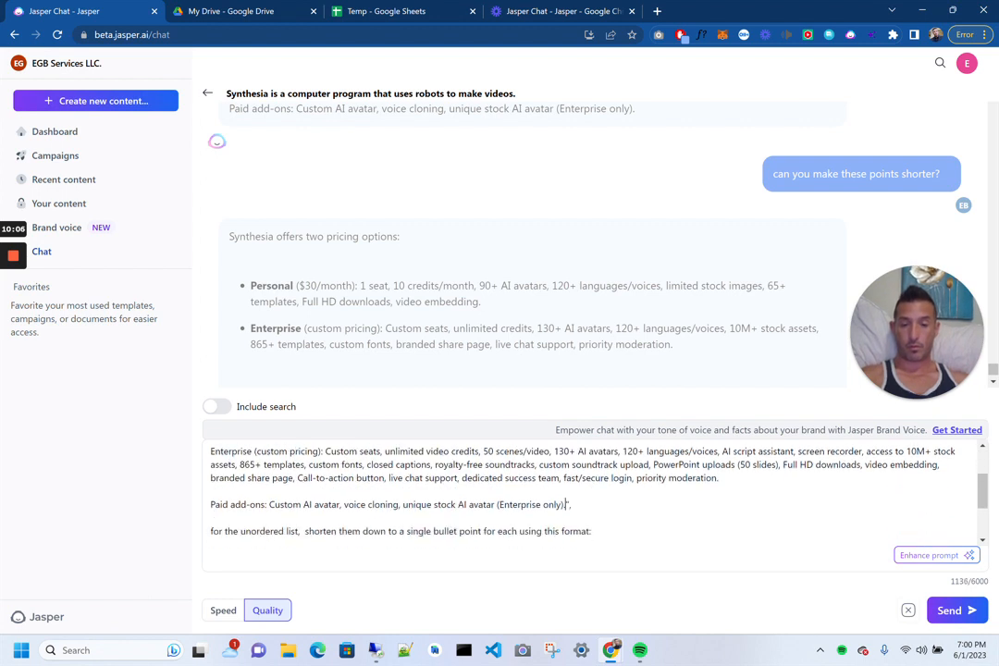
{"action": "key", "text": "Delete"}
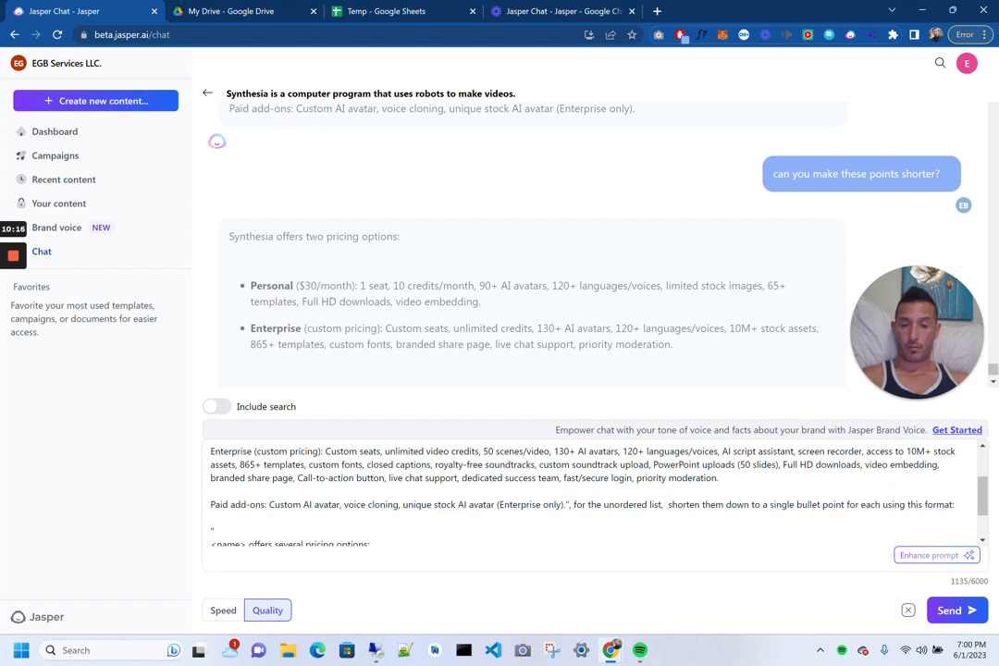
- Collapse the quoted format template into one line, from "<name> offers several pricing options:" through "<bullet point>Plan name: detail 1, detail 2, etc.." and its closing quote
{"action": "key", "text": "Delete"}
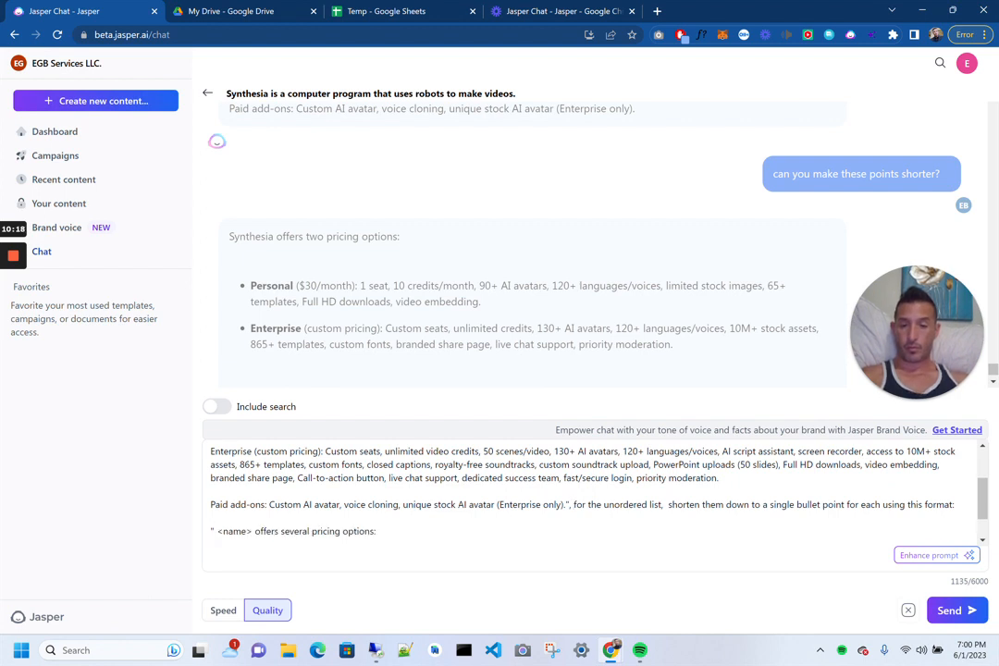
{"action": "scroll", "coordinate": [592, 492], "scroll_direction": "down", "scroll_amount": 1}
{"action": "key", "text": "Delete"}
{"action": "key", "text": "Delete"}
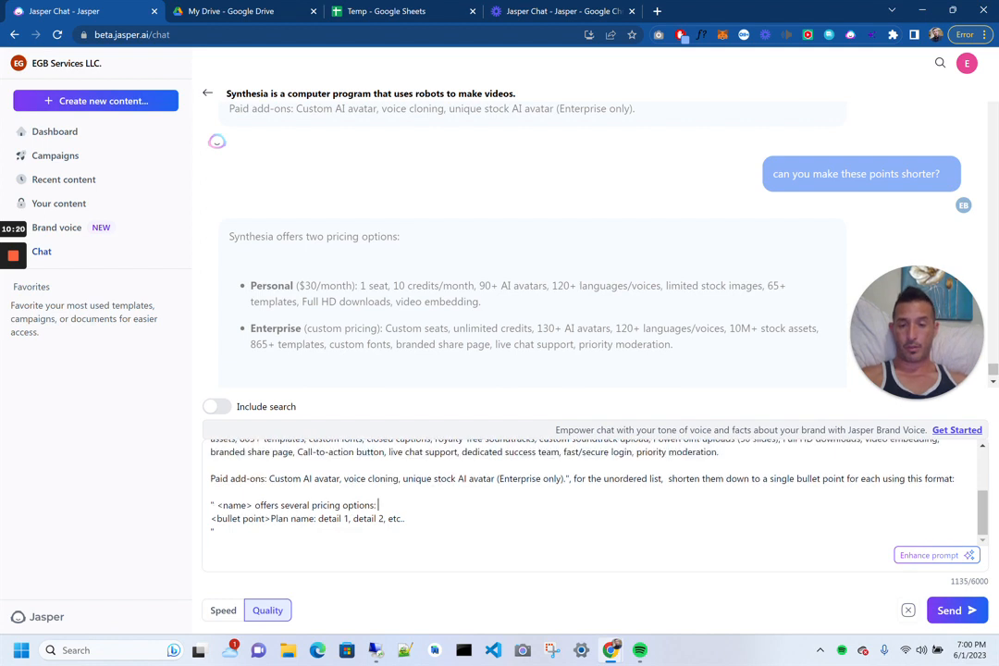
{"action": "key", "text": "End"}
{"action": "key", "text": "Delete"}
{"action": "key", "text": "BackSpace"}
{"action": "key", "text": "ctrl+Home"}
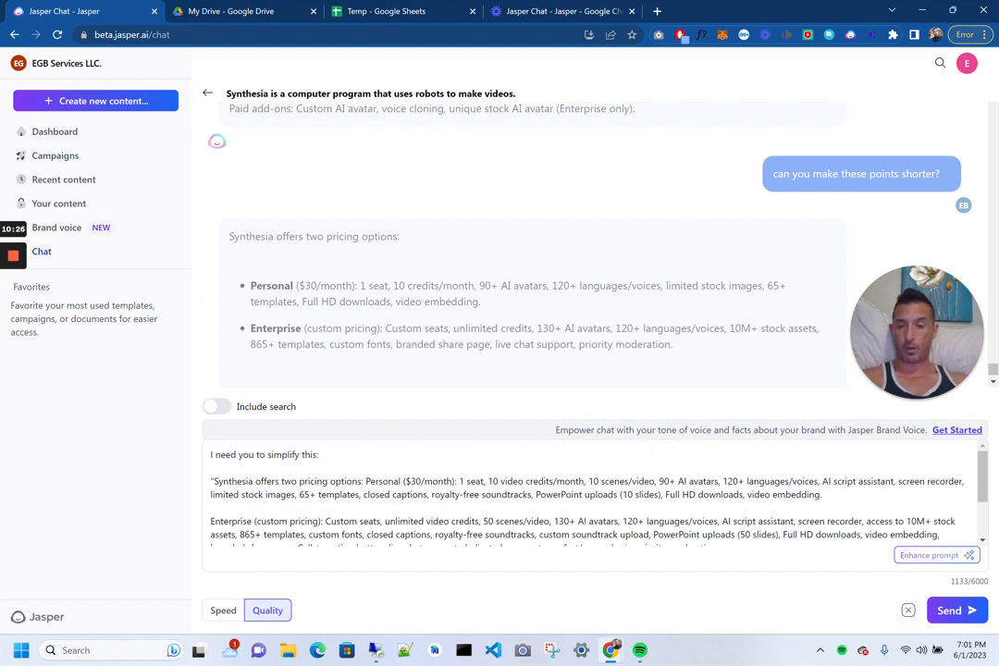
- Check the prompt's opening request, quoted pricing text, single-bullet instruction and format template one by one, and send it to the chat
{"action": "key", "text": "shift+End"}
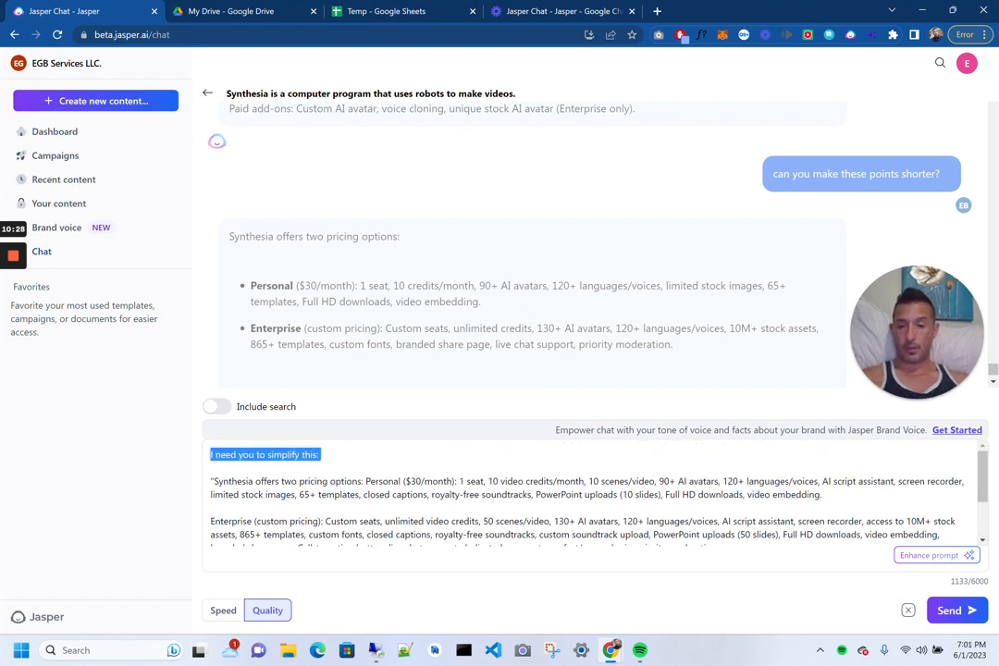
{"action": "left_click_drag", "start_coordinate": [211, 482], "coordinate": [569, 508]}
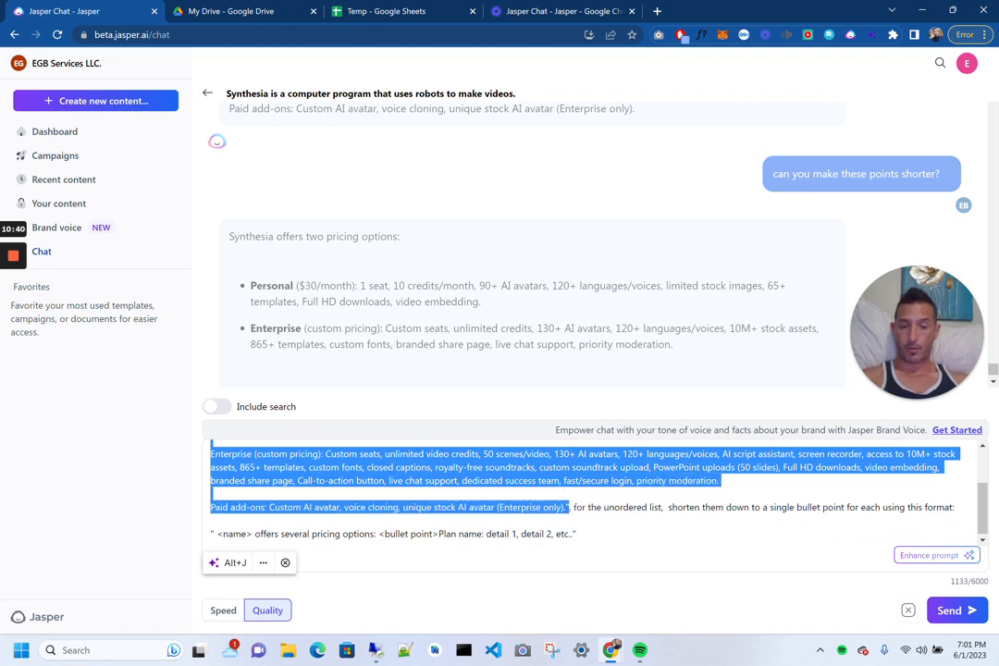
{"action": "left_click_drag", "start_coordinate": [574, 508], "coordinate": [954, 508]}
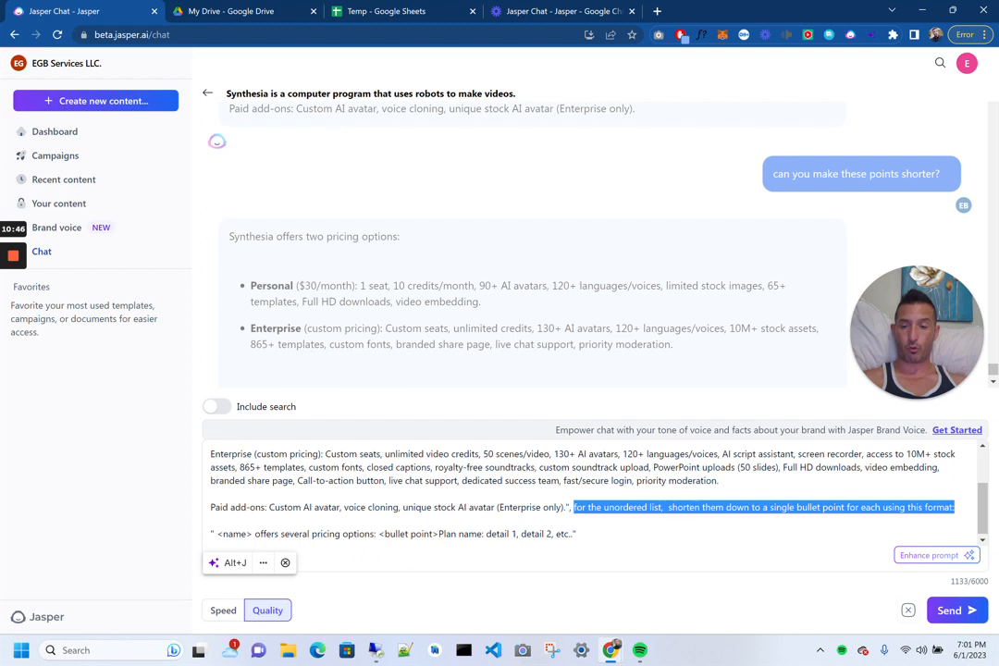
{"action": "left_click_drag", "start_coordinate": [211, 534], "coordinate": [575, 532]}
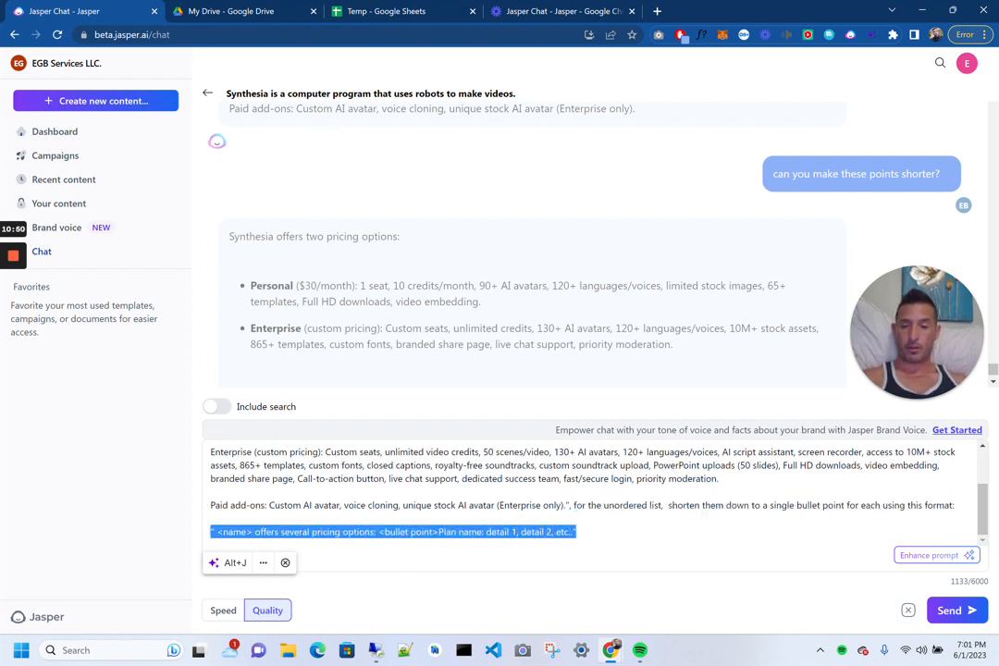
{"action": "left_click", "coordinate": [576, 532]}
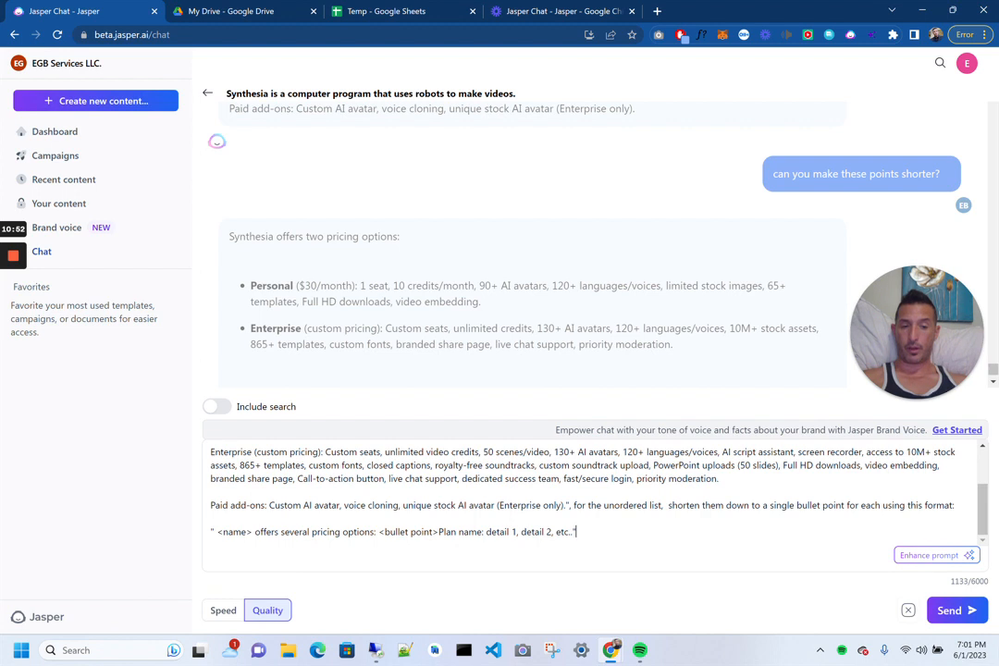
{"action": "left_click", "coordinate": [953, 610]}
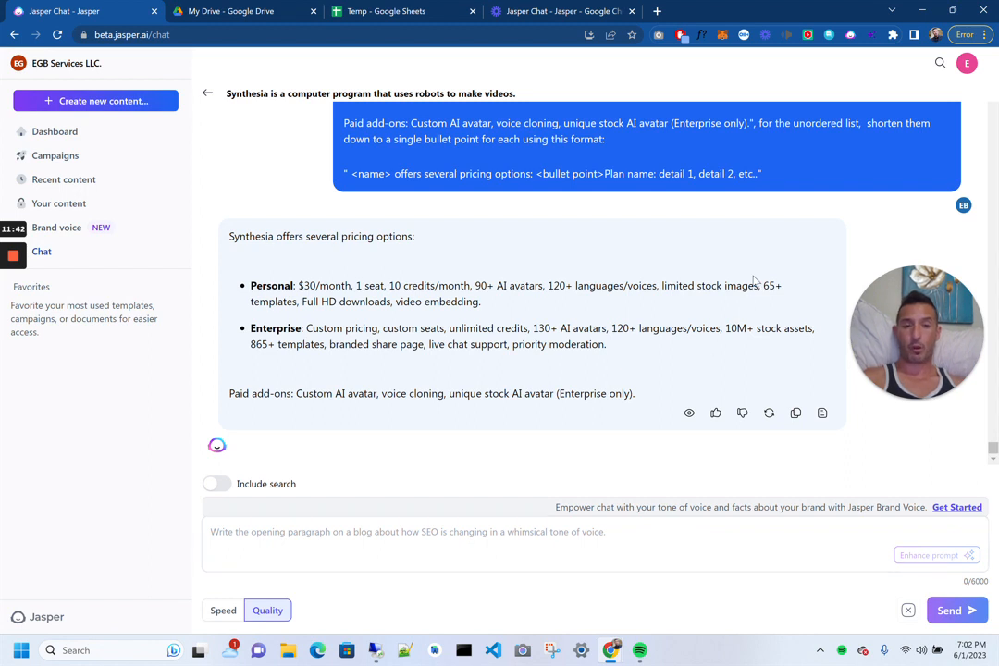
{"action": "mouse_move", "coordinate": [16, 271]}
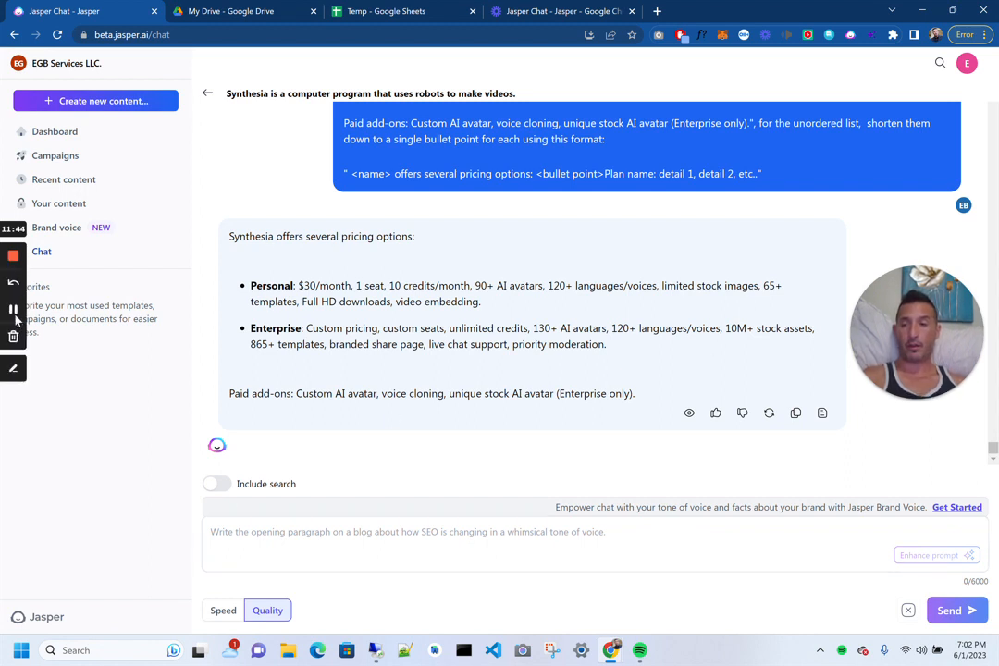